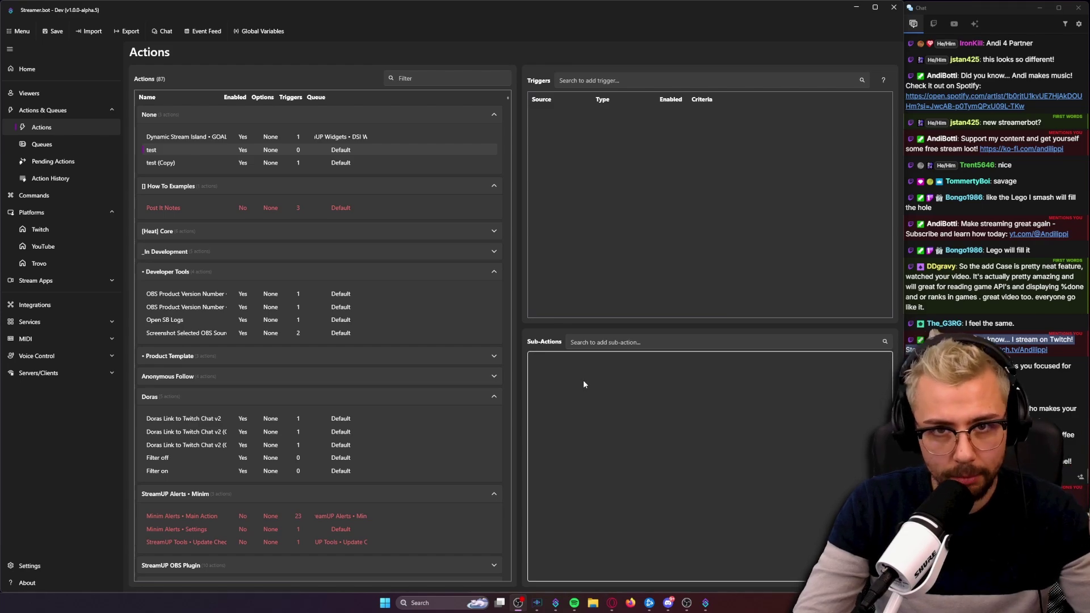
Switch to the Streamer.bot 0.2.6 Live window and open a new Core Logic If/Else sub-action
left_click(556, 601)
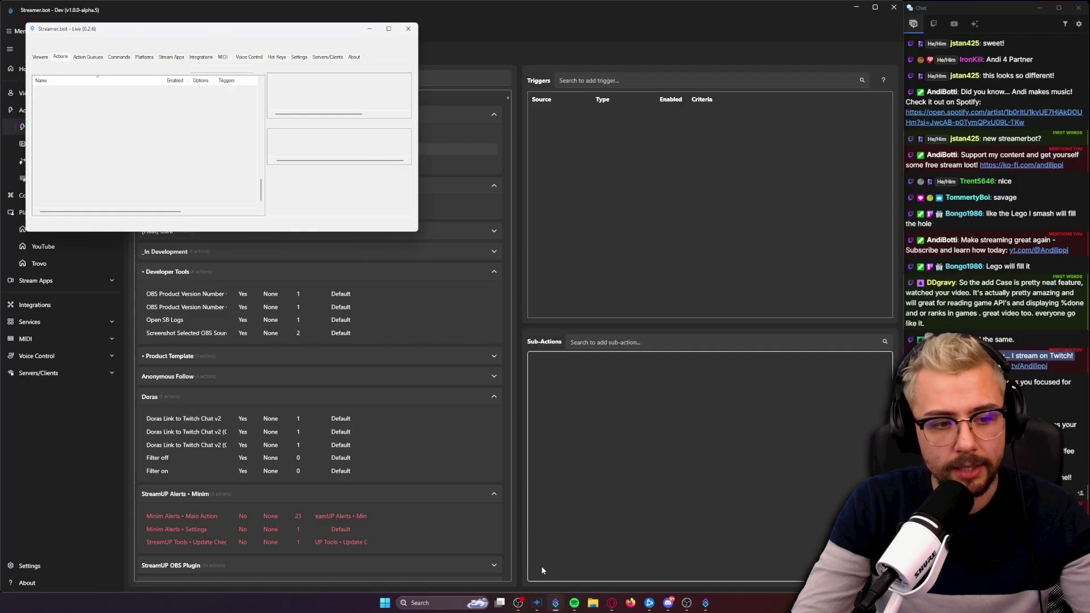
right_click(317, 149)
mouse_move(346, 202)
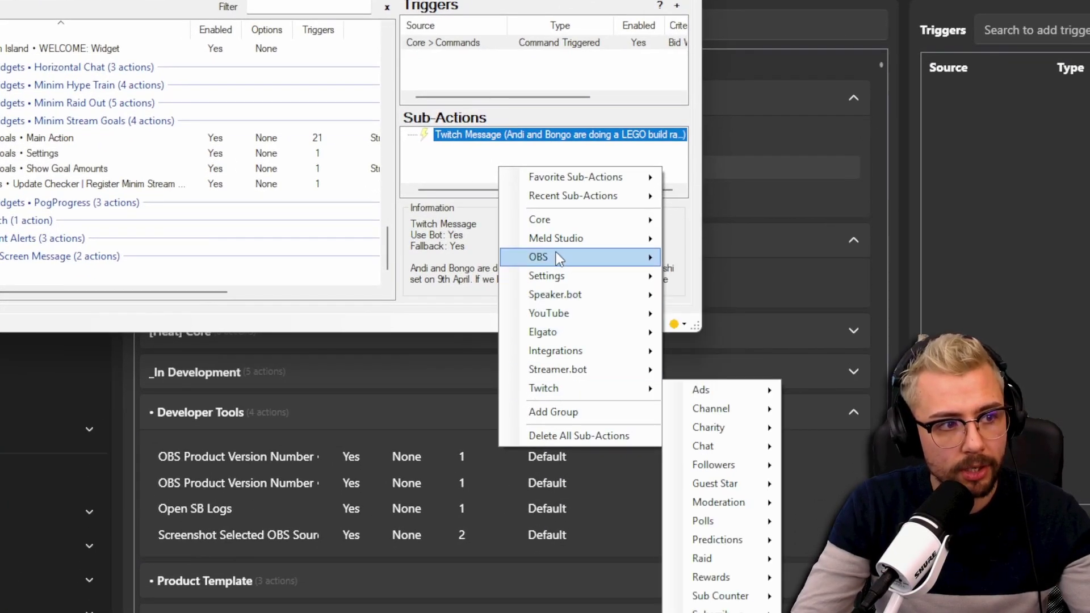
mouse_move(554, 218)
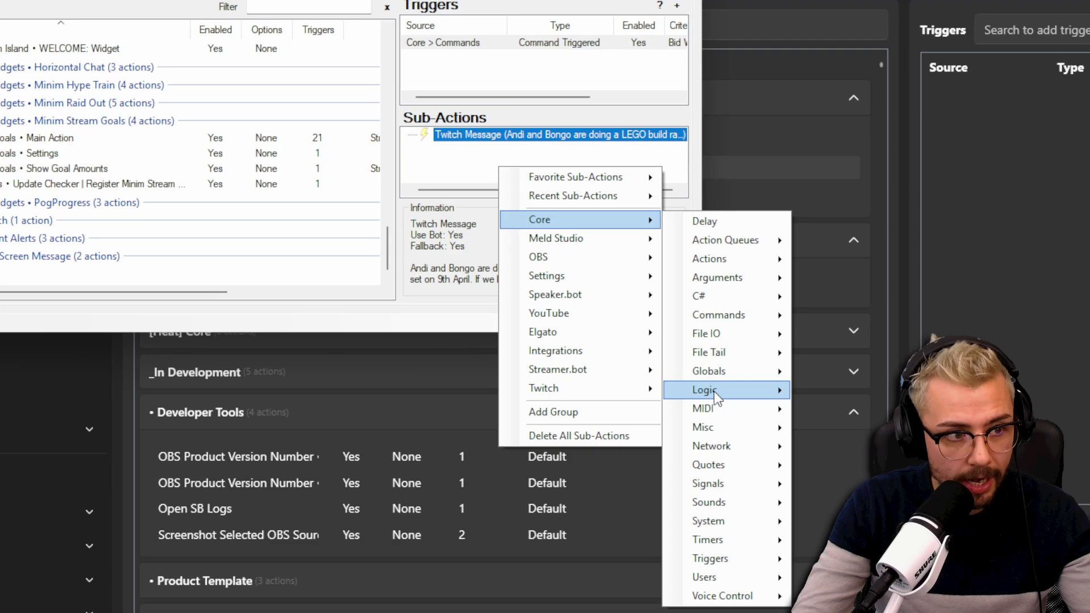
mouse_move(731, 396)
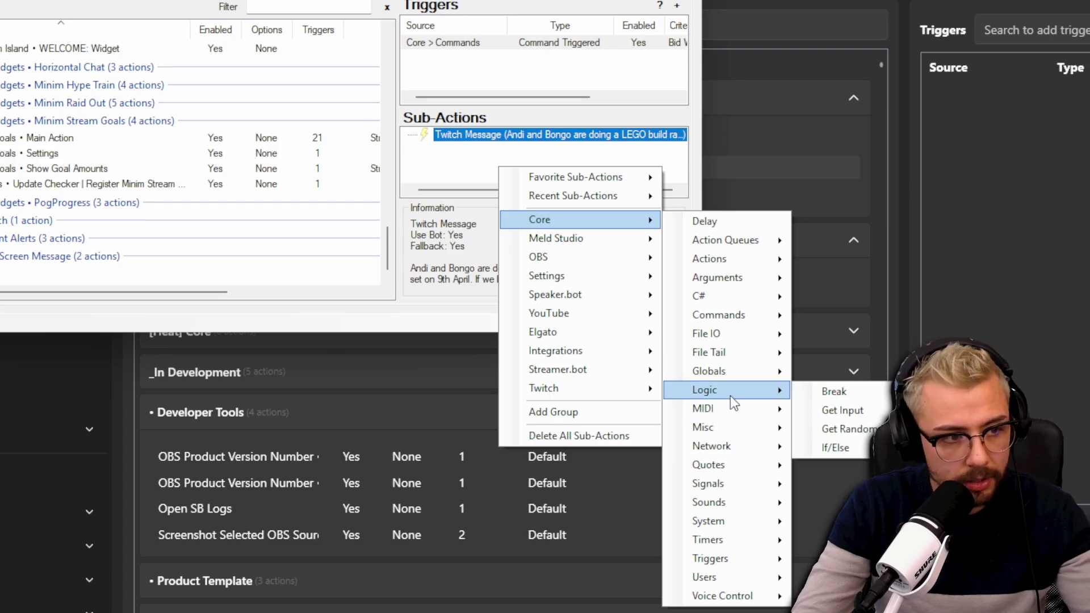
left_click(809, 444)
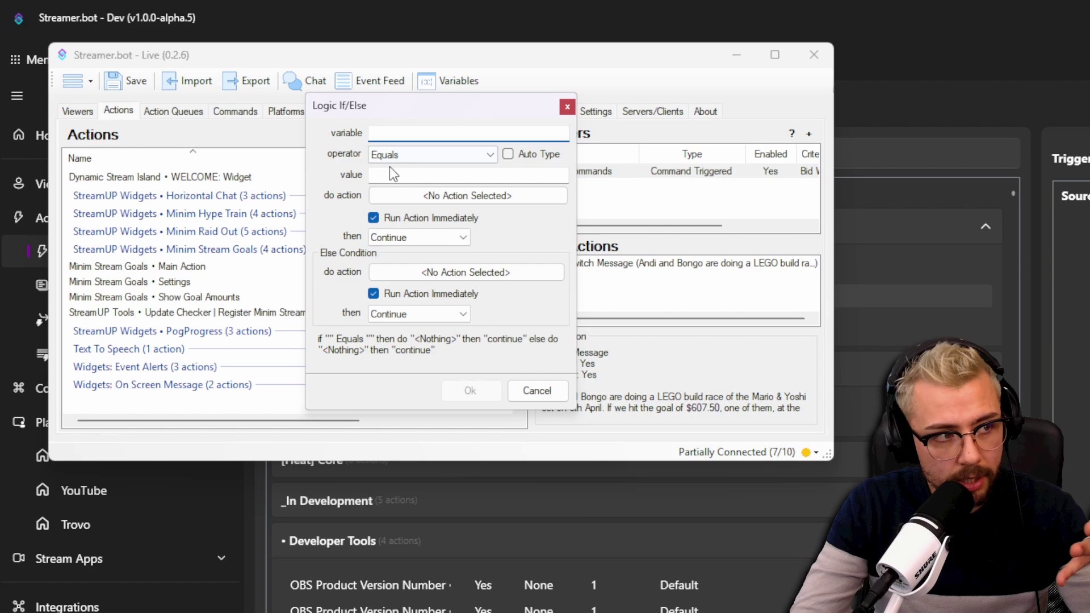
Examine the operator options of the If/Else sub-action, keep Equals, and close the dialog without adding it
left_click(391, 158)
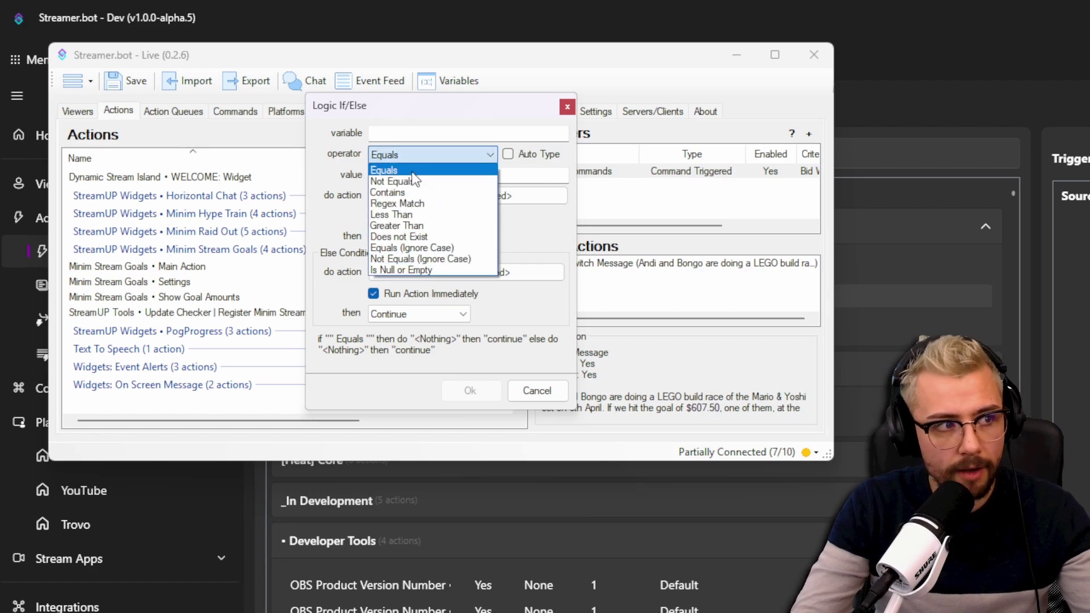
left_click(409, 171)
left_click(411, 174)
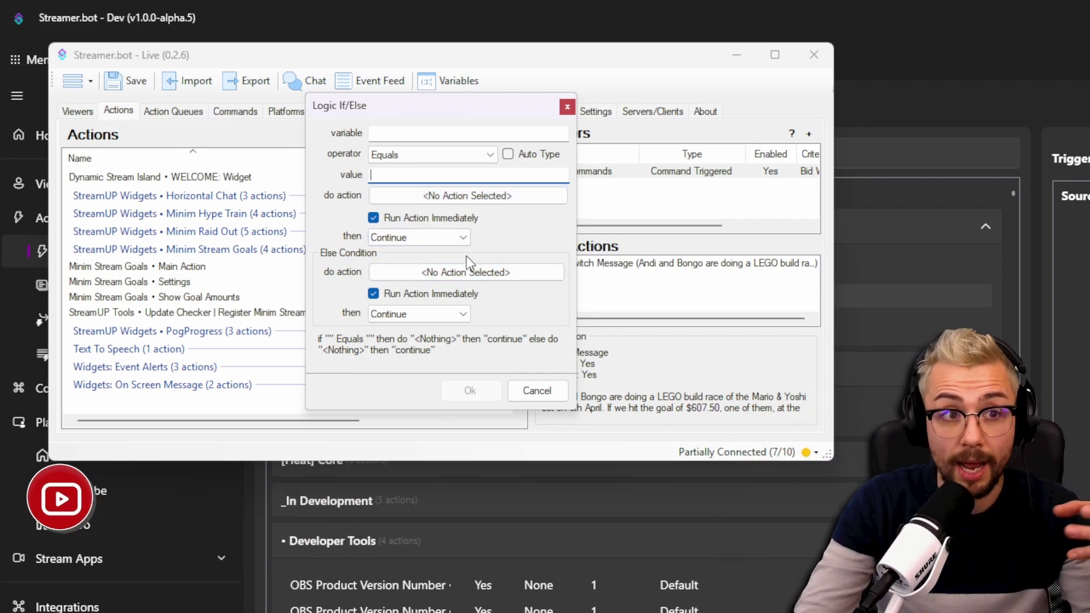
left_click(568, 106)
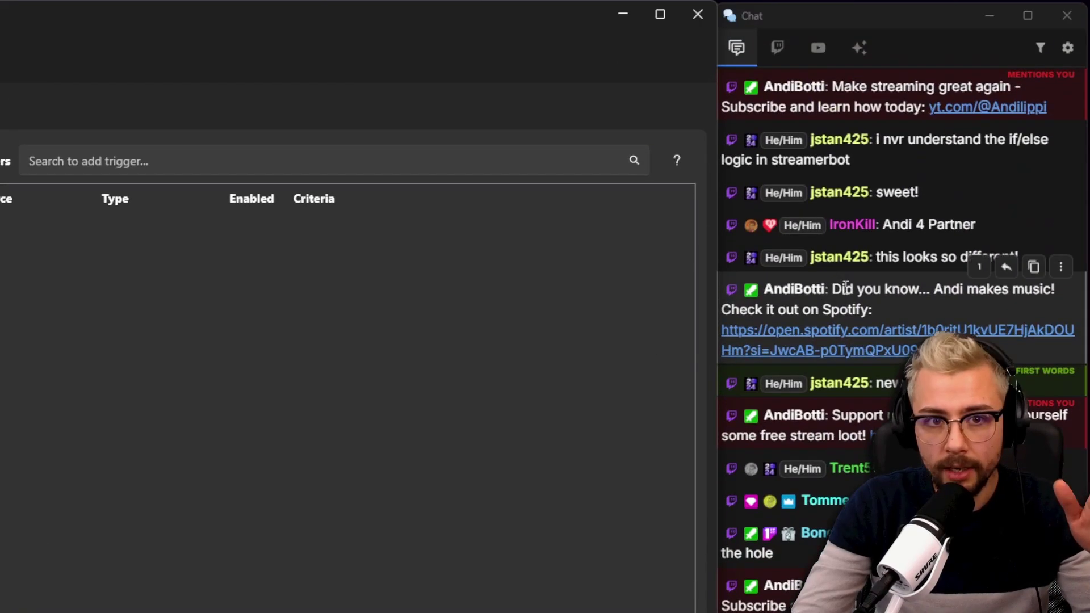
left_click_drag(887, 224, 950, 230)
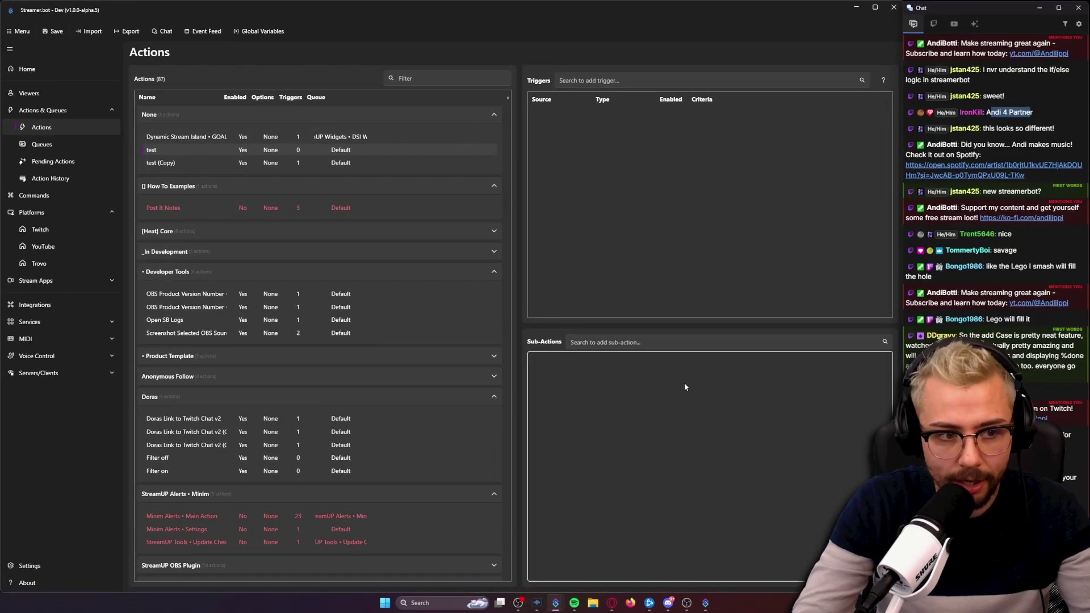
Add a Core Logic If/Else sub-action to the test action with input "number", operation Equals and value 1
right_click(596, 401)
left_click(602, 343)
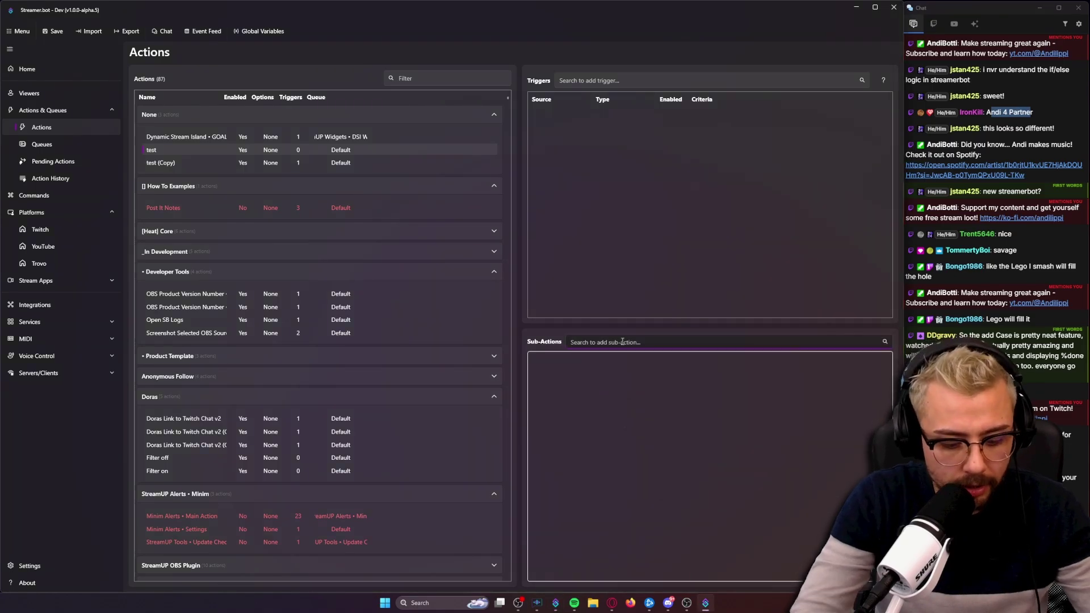
type("if")
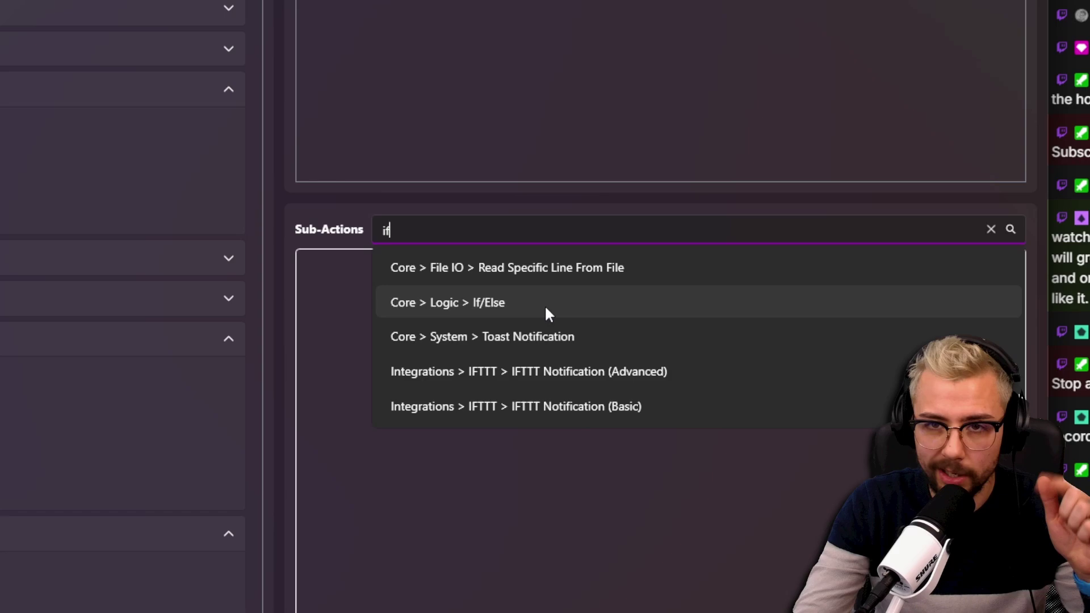
left_click(547, 305)
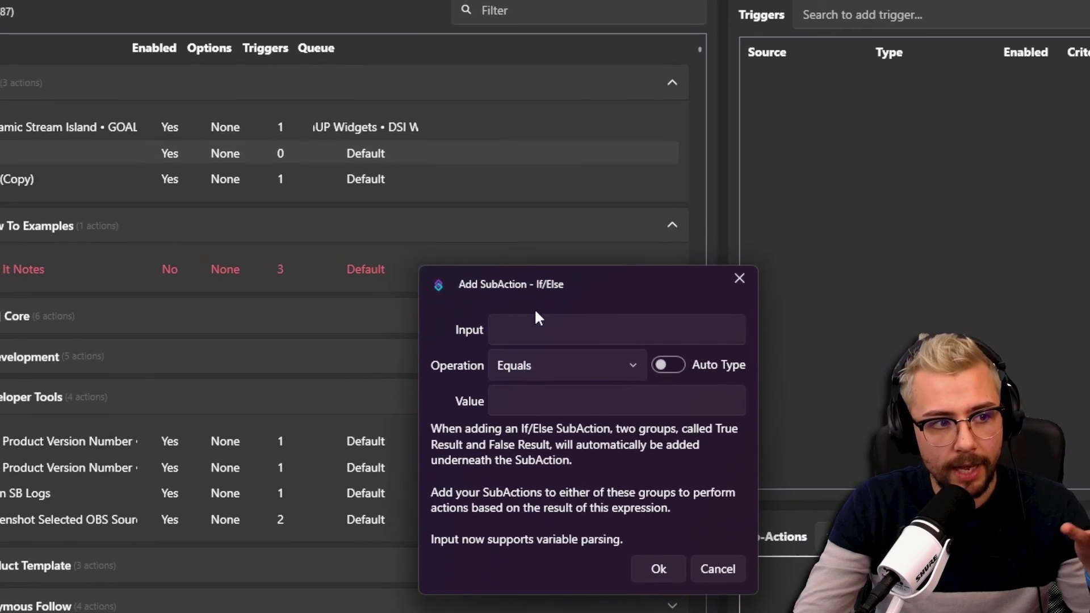
left_click(73, 32)
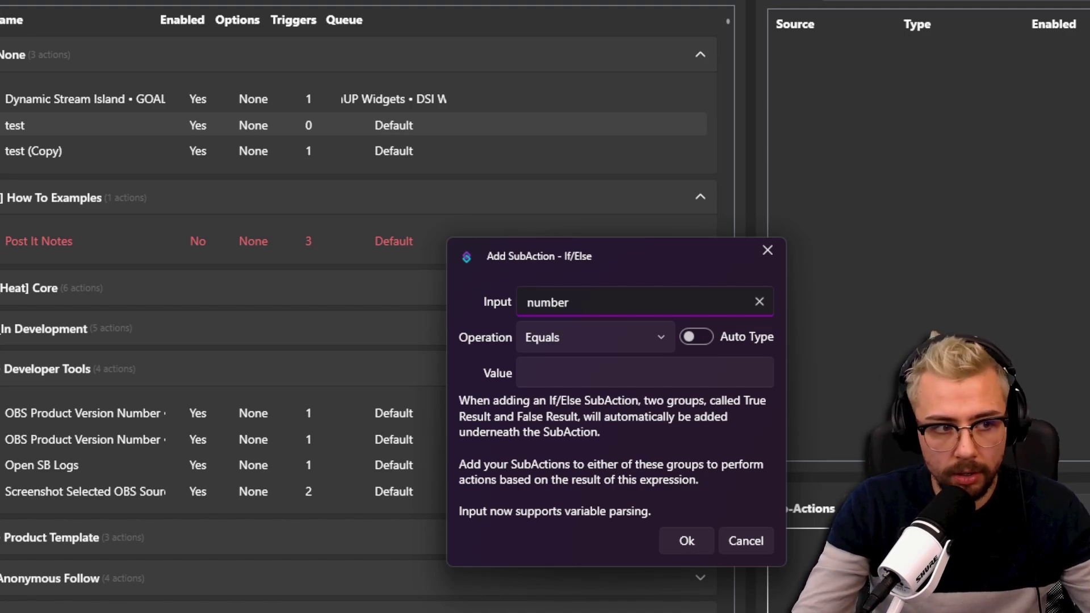
left_click(560, 374)
type("1")
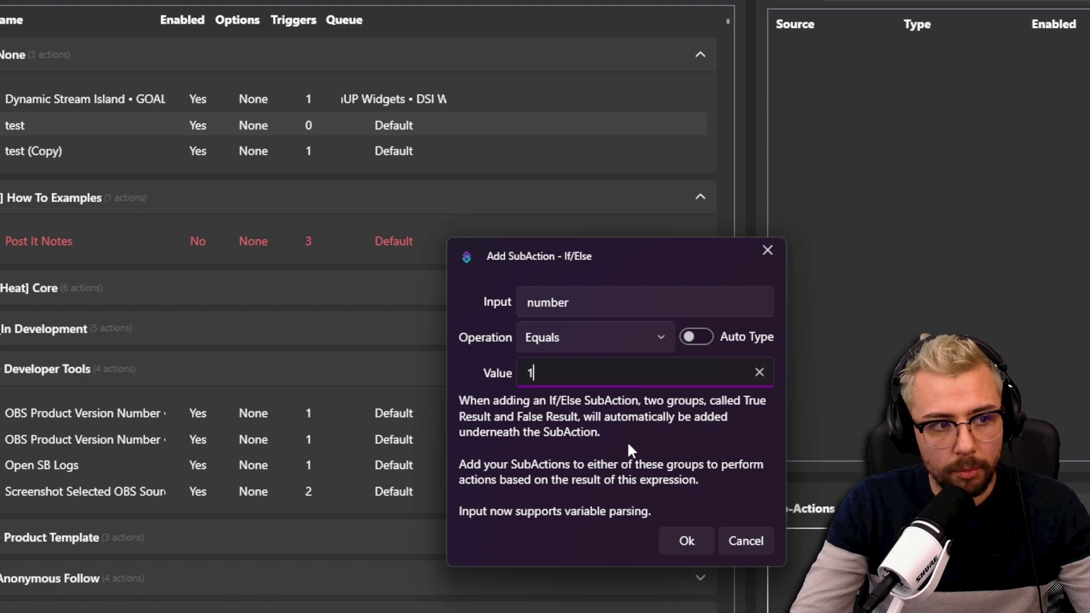
left_click(673, 544)
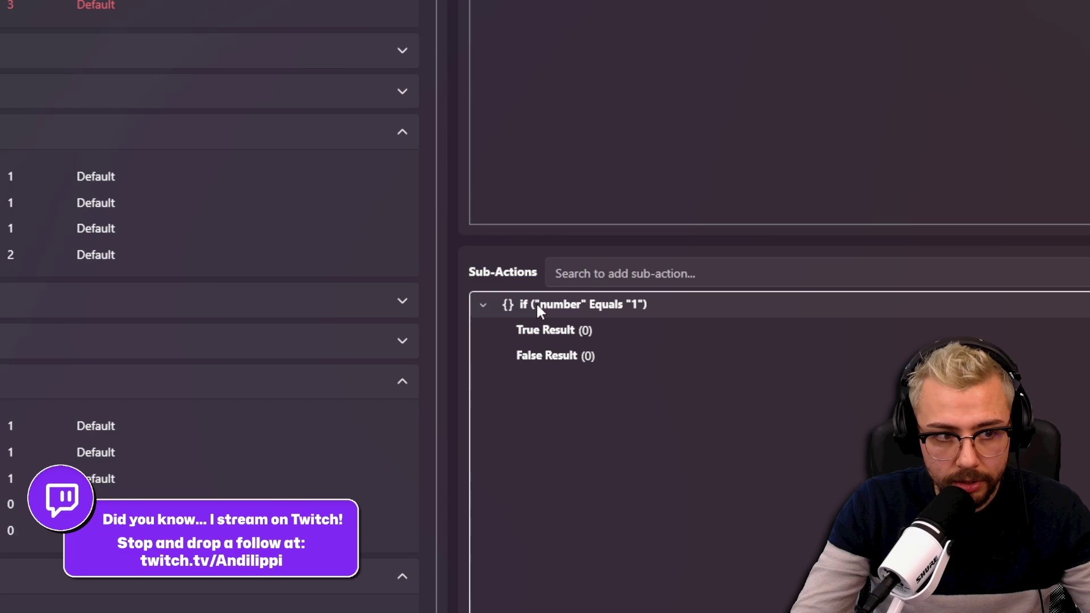
Add a Twitch Send Message to Channel sub-action under True Result with the message "You chose 1"
left_click(575, 331)
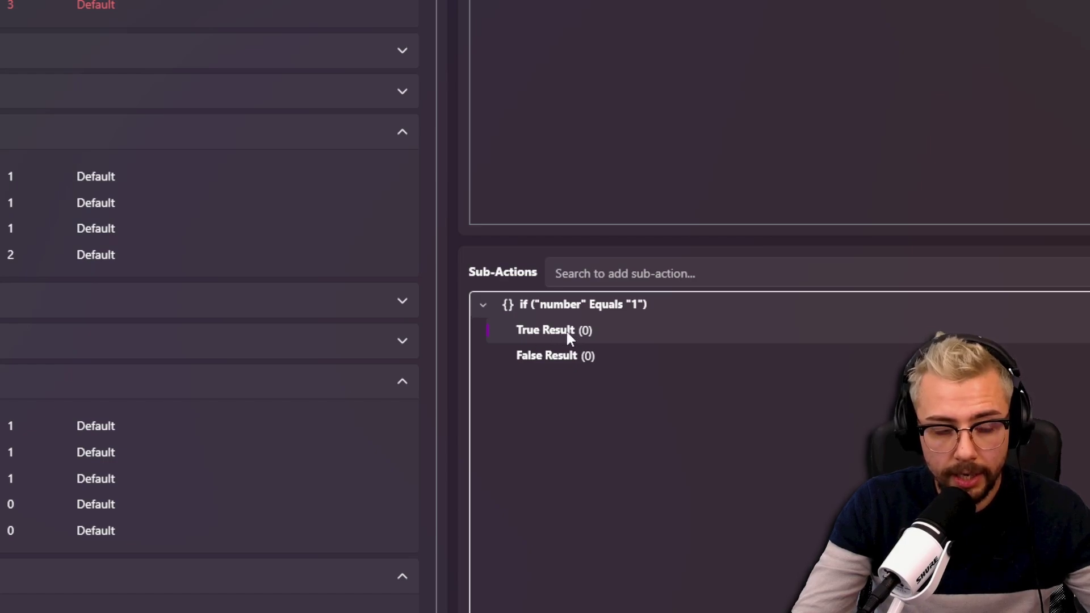
right_click(589, 327)
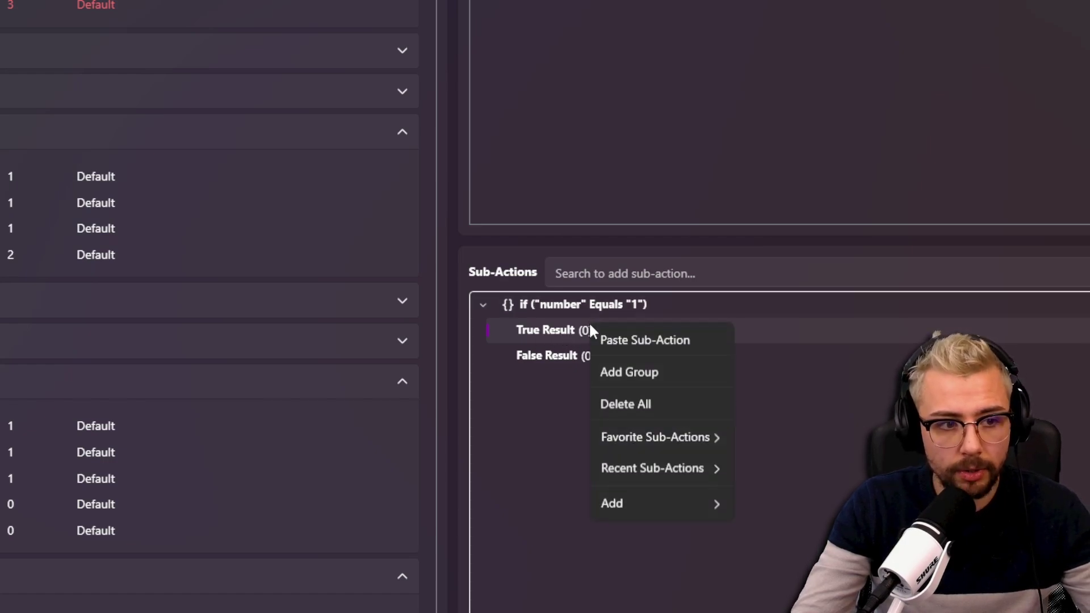
mouse_move(664, 503)
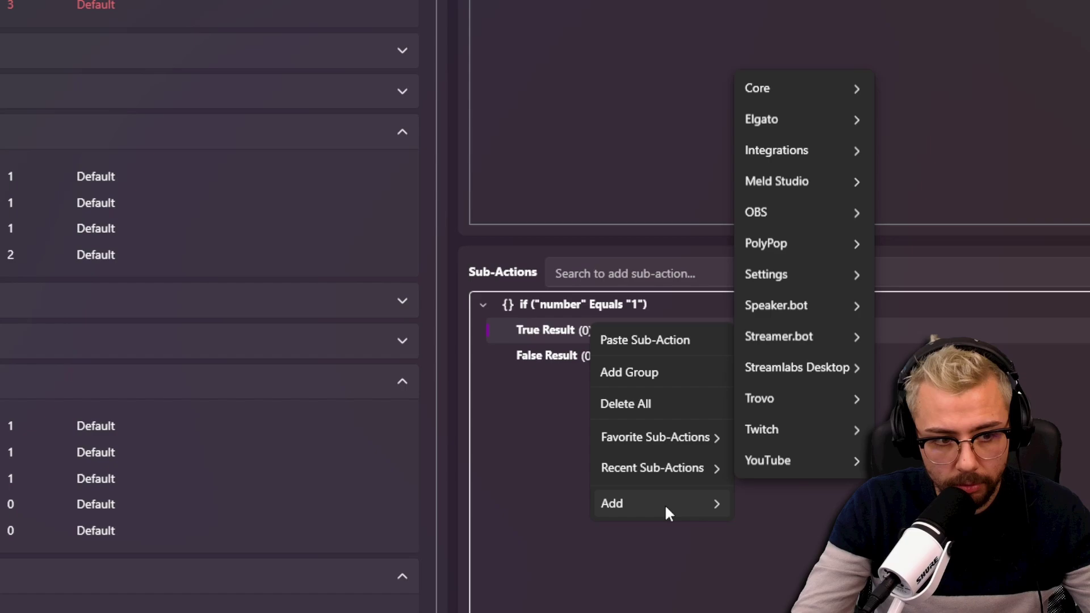
mouse_move(802, 91)
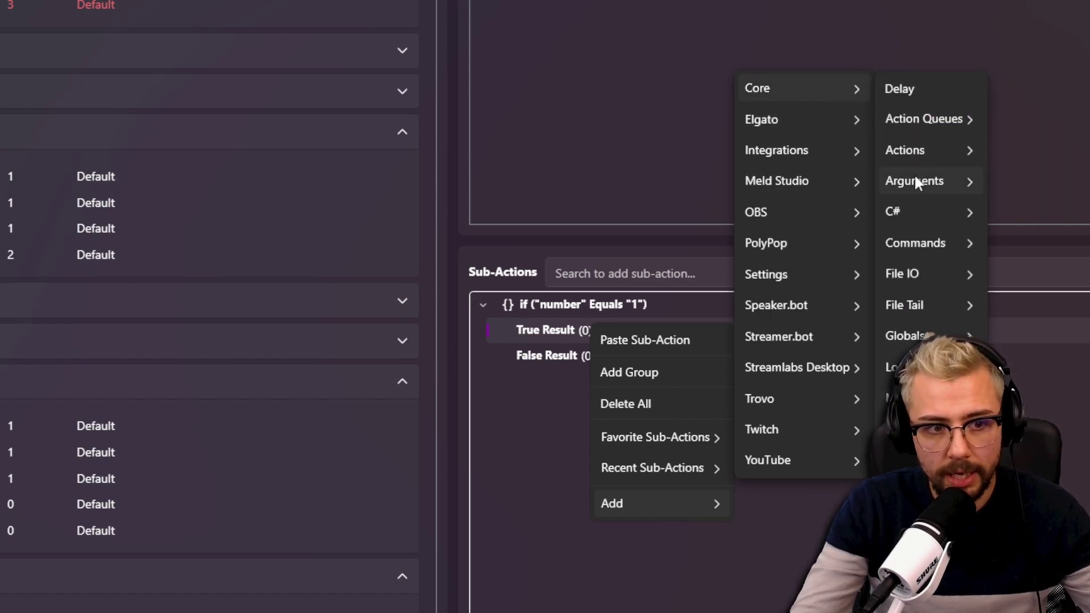
mouse_move(782, 433)
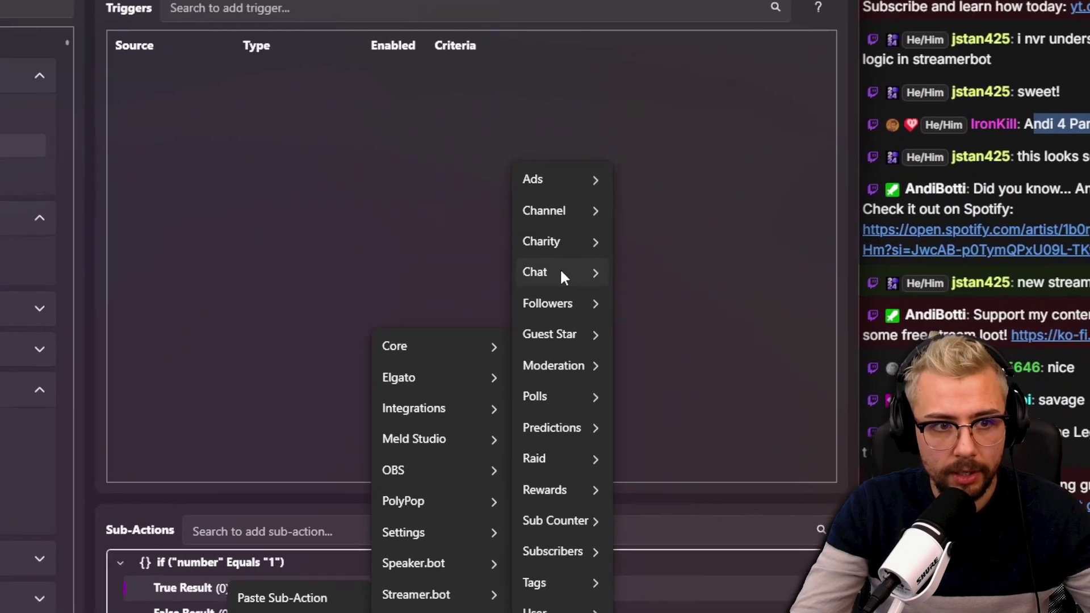
mouse_move(869, 41)
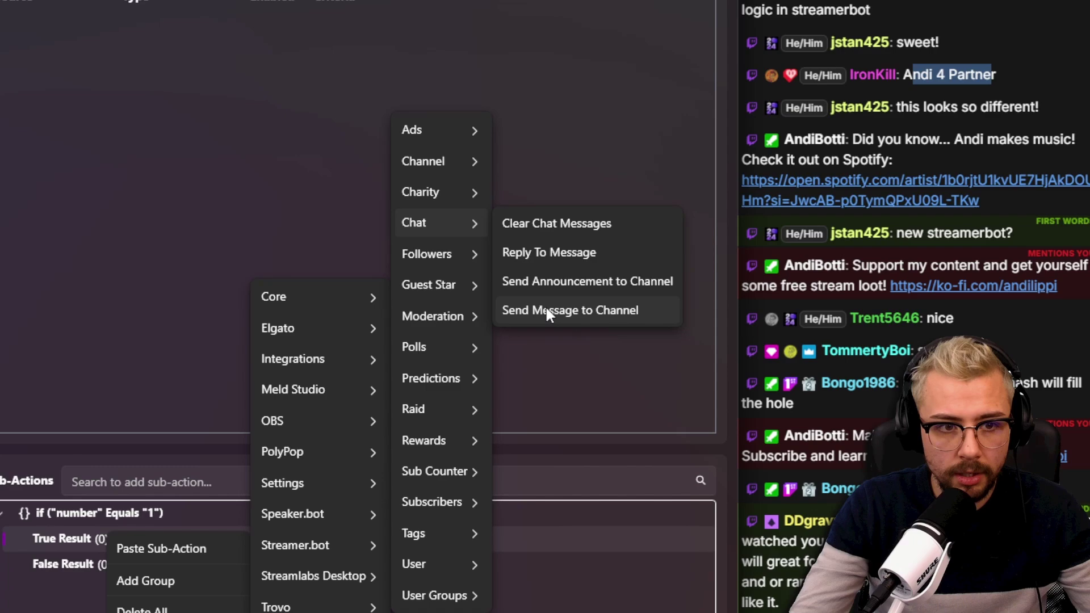
left_click(546, 311)
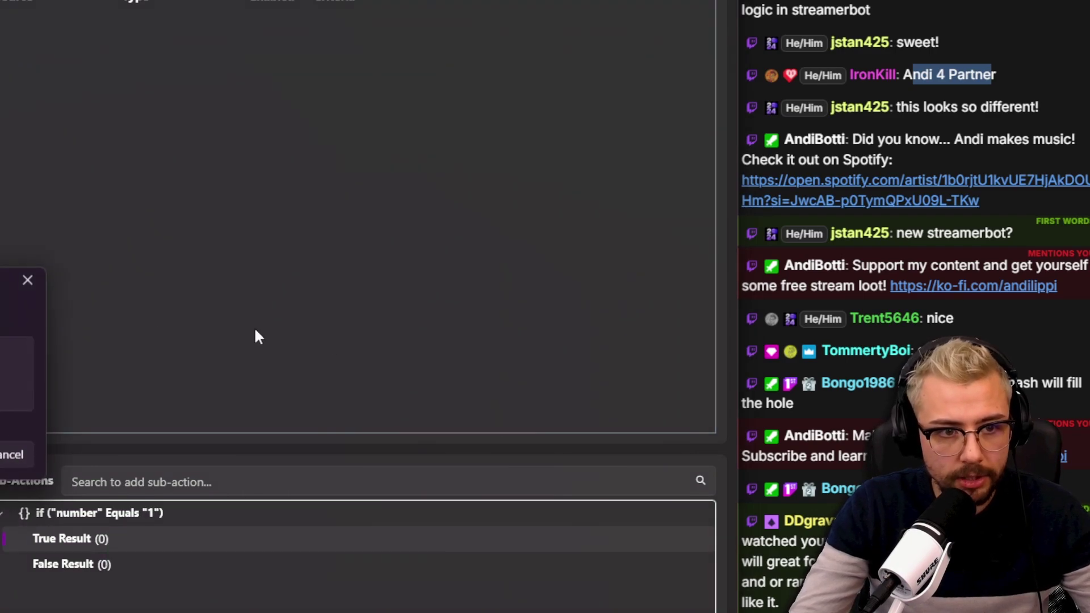
type("Y")
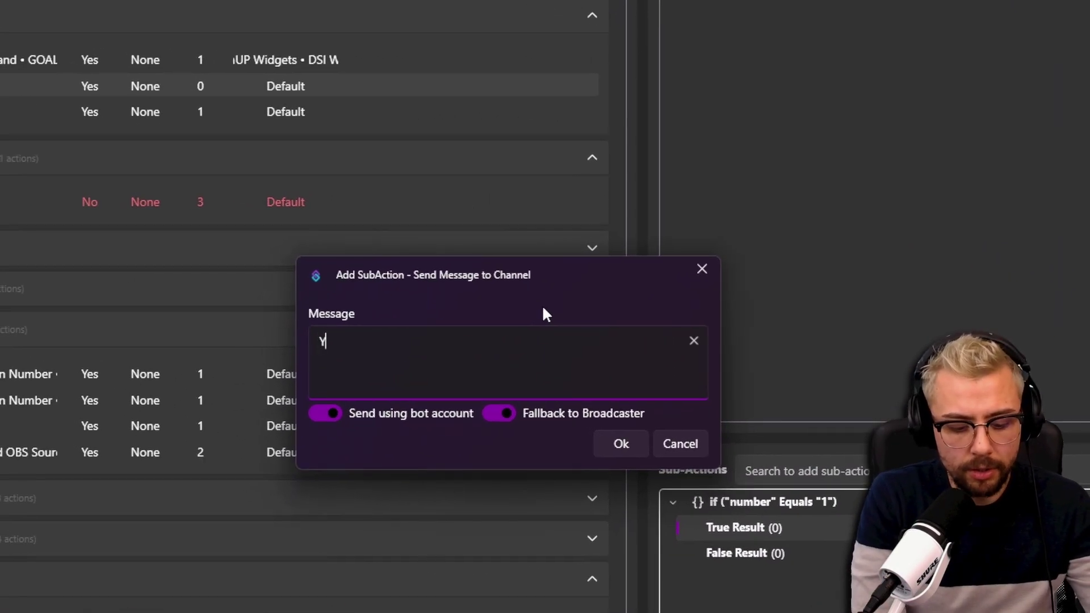
type("ou chose 1")
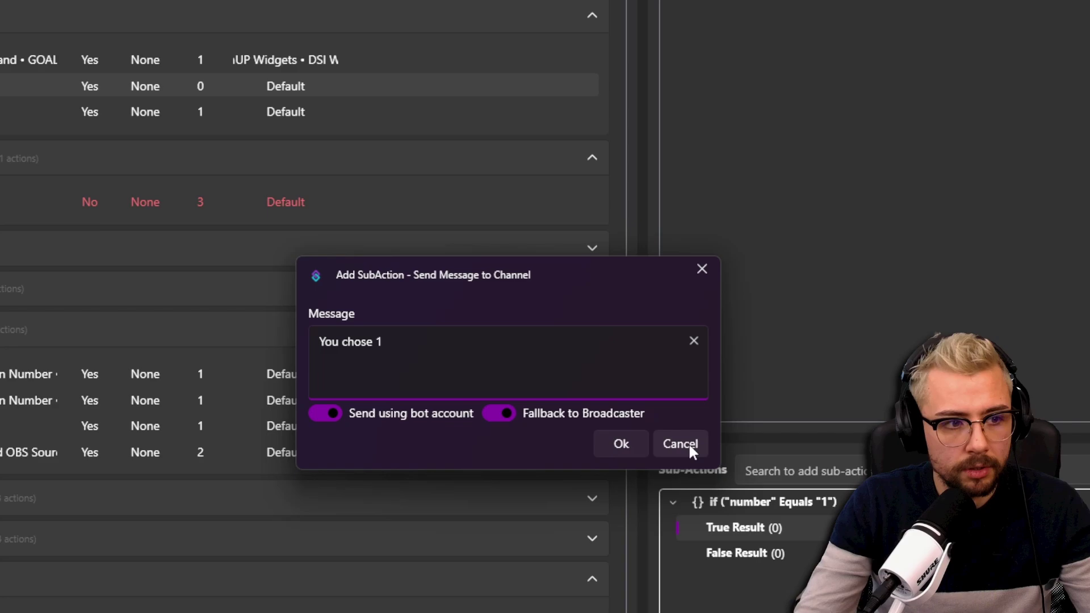
left_click(609, 448)
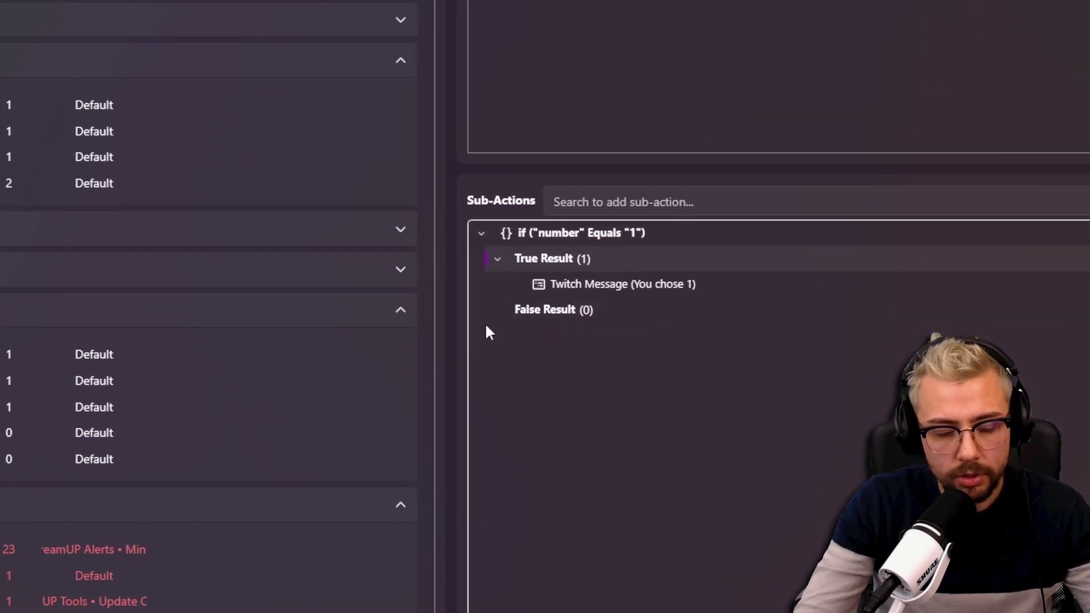
Add a Twitch Send Message to Channel sub-action under False Result with the message "You didnt choose 1"
left_click(551, 314)
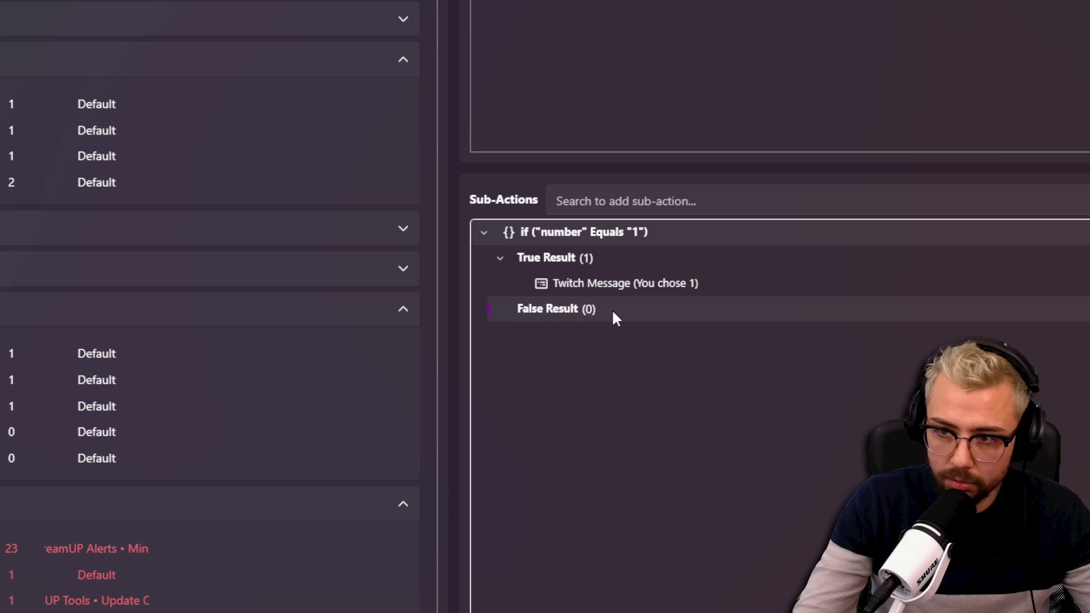
left_click(676, 193)
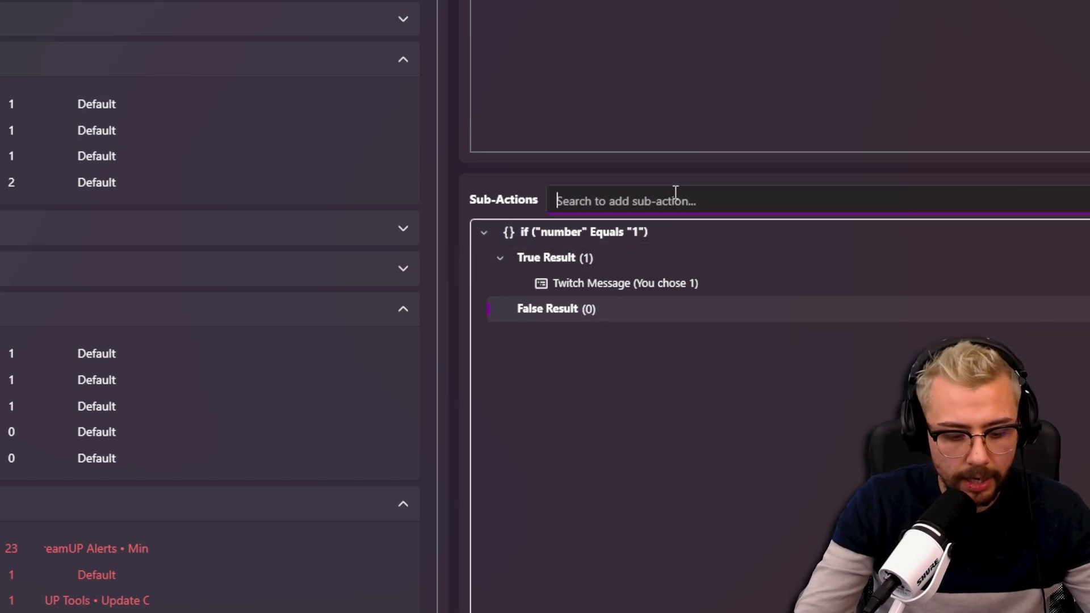
type("message")
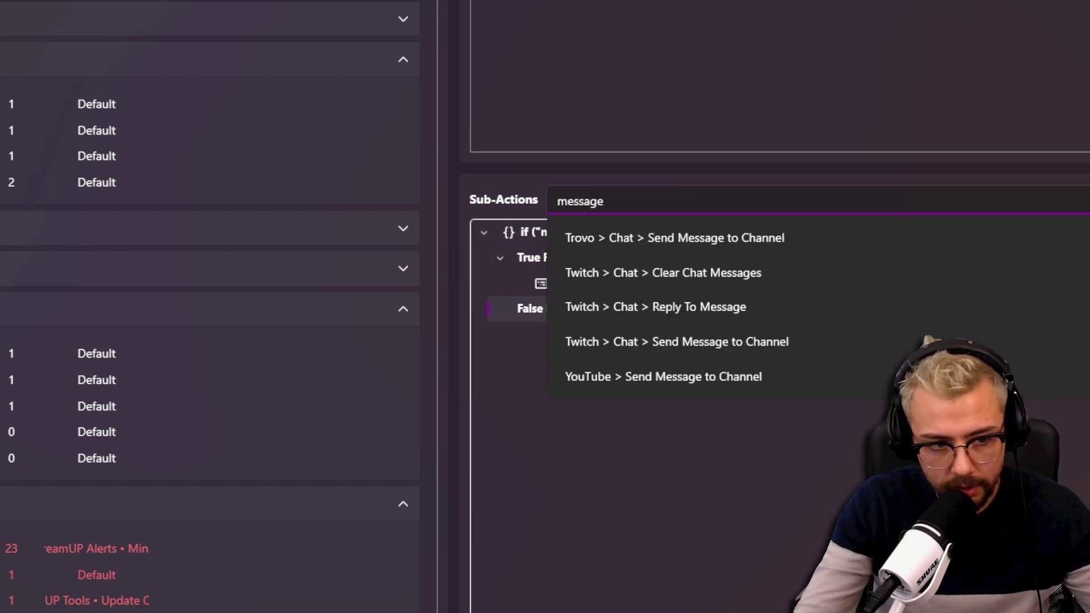
left_click(699, 346)
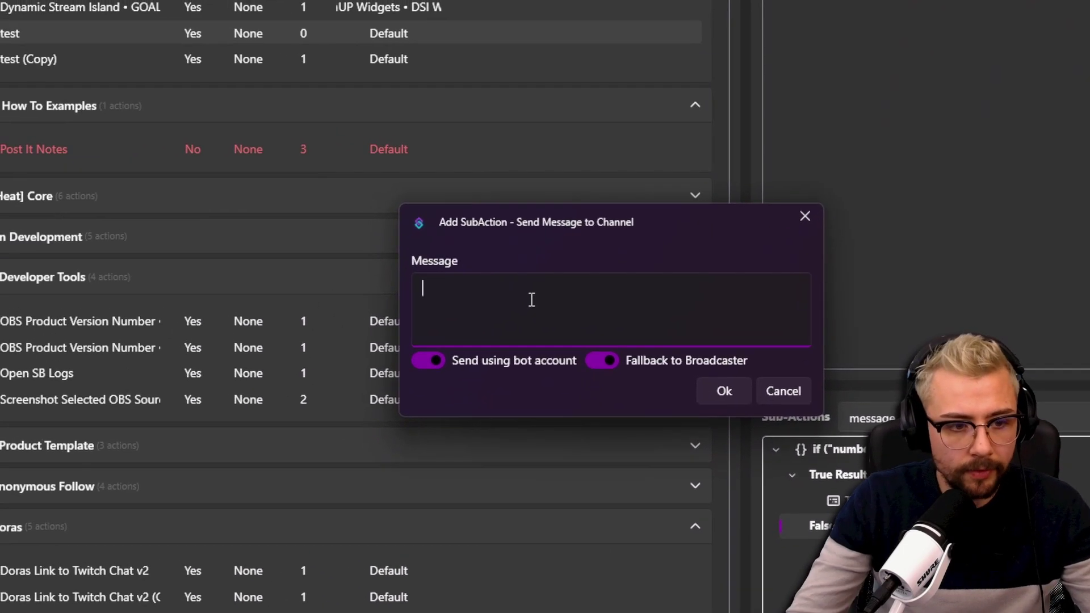
type("You didnt")
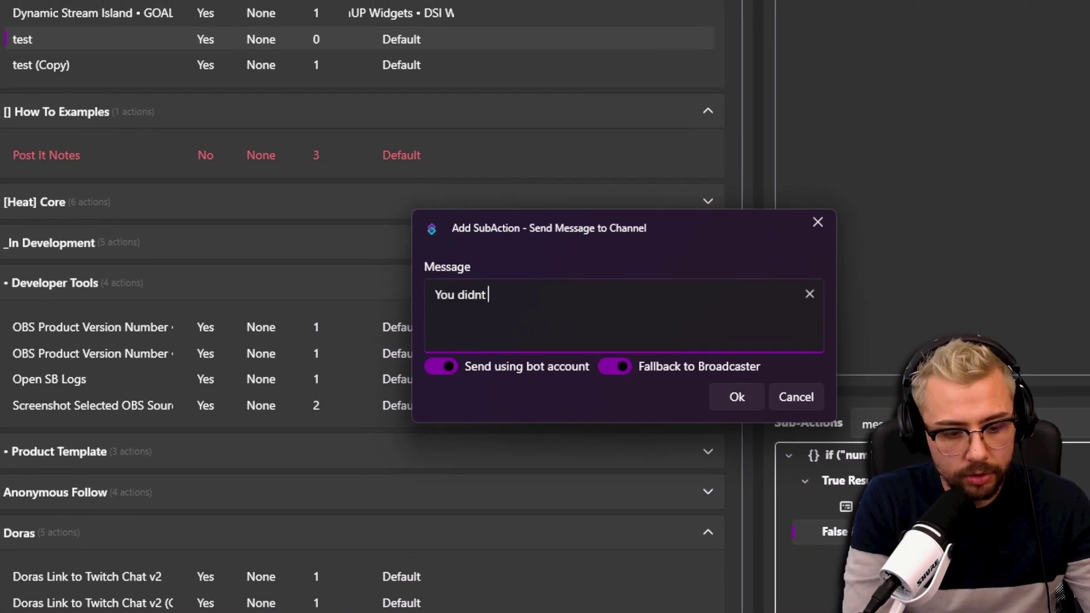
type(" choose 1")
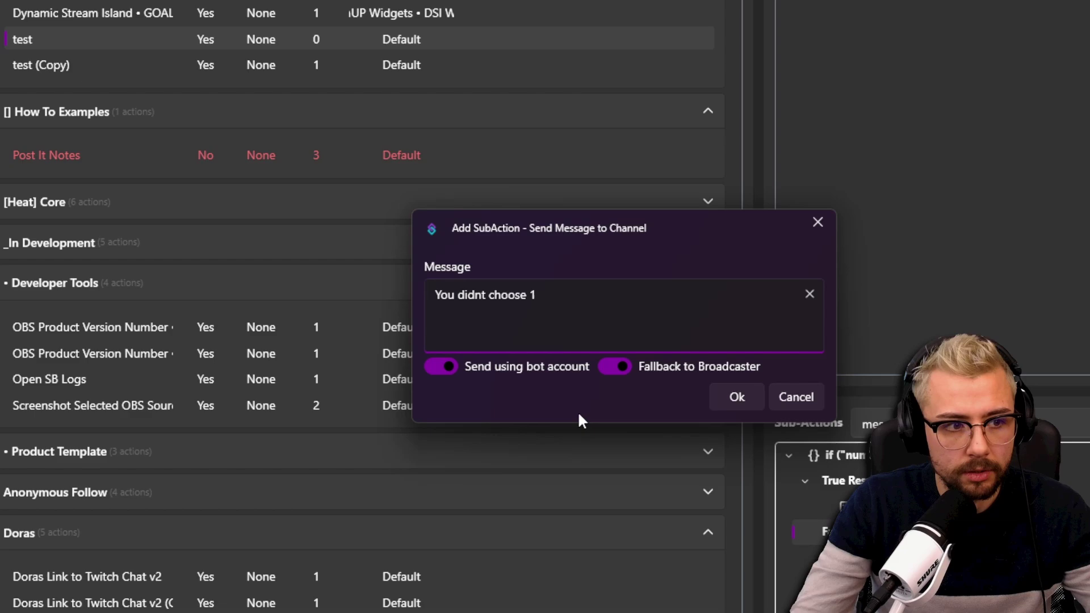
left_click(727, 399)
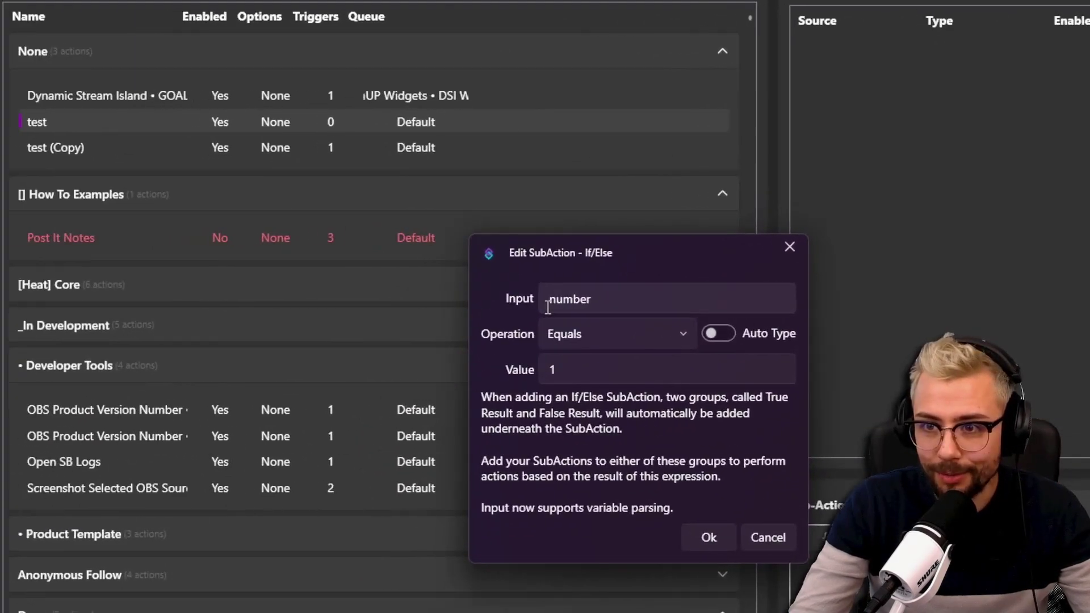
Change the If/Else sub-action's input to the variable %number% and save it
left_click(548, 308)
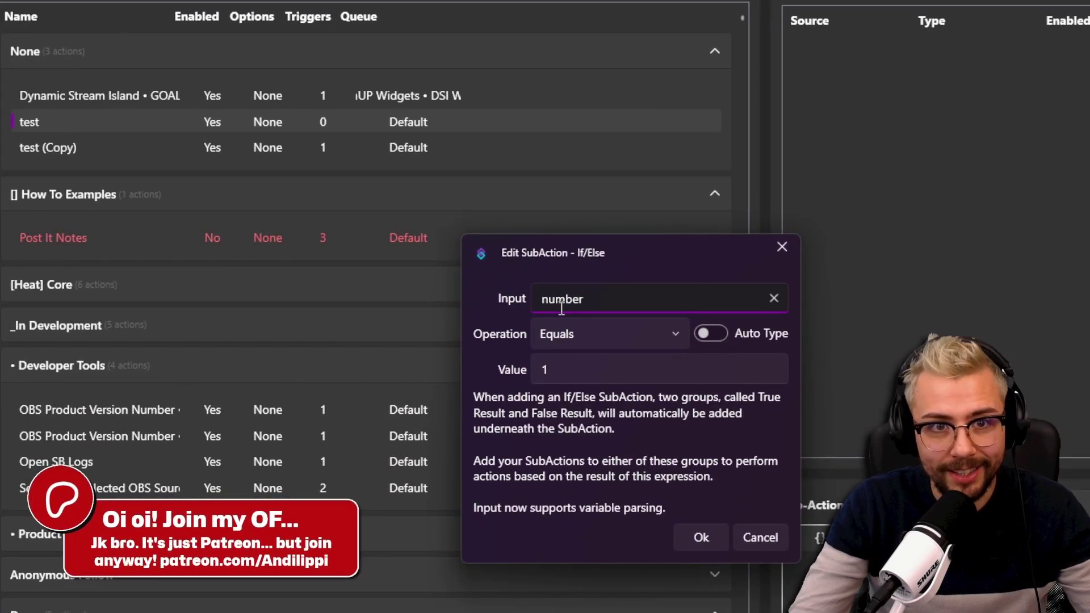
type("%")
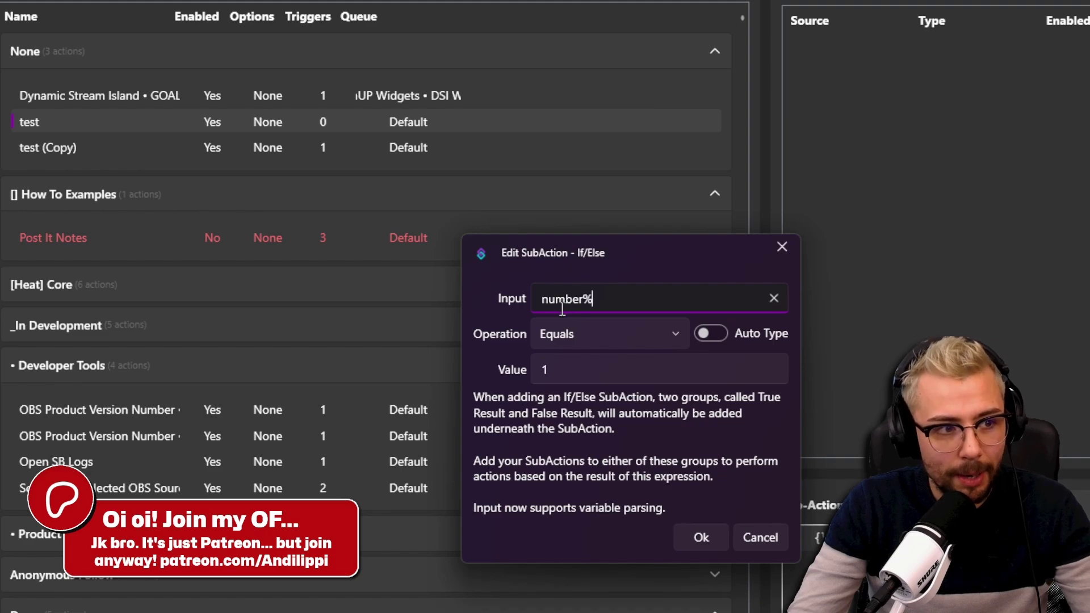
left_click(547, 299)
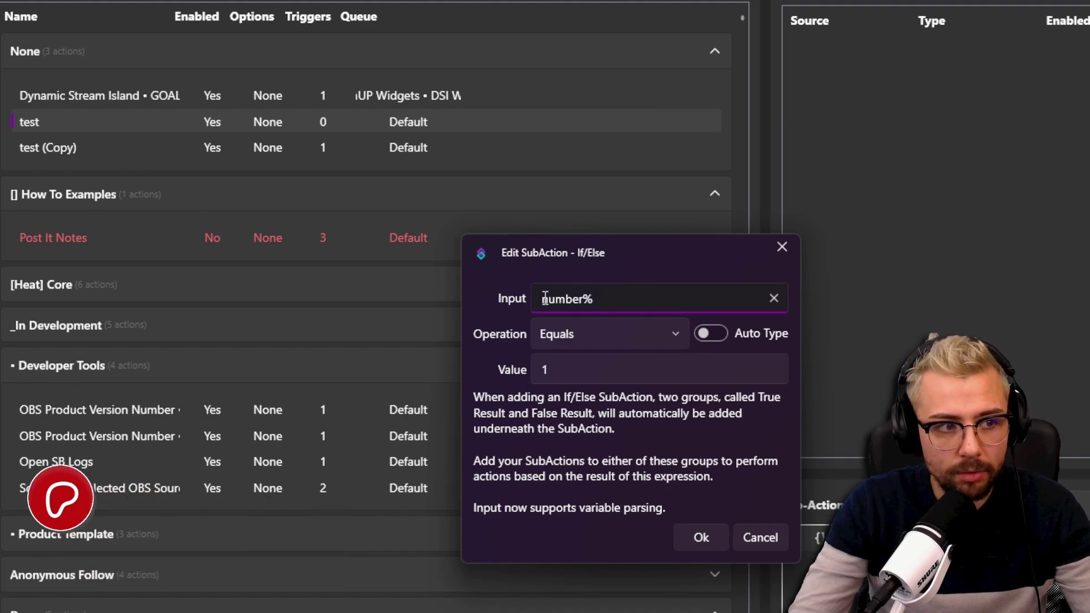
type("%")
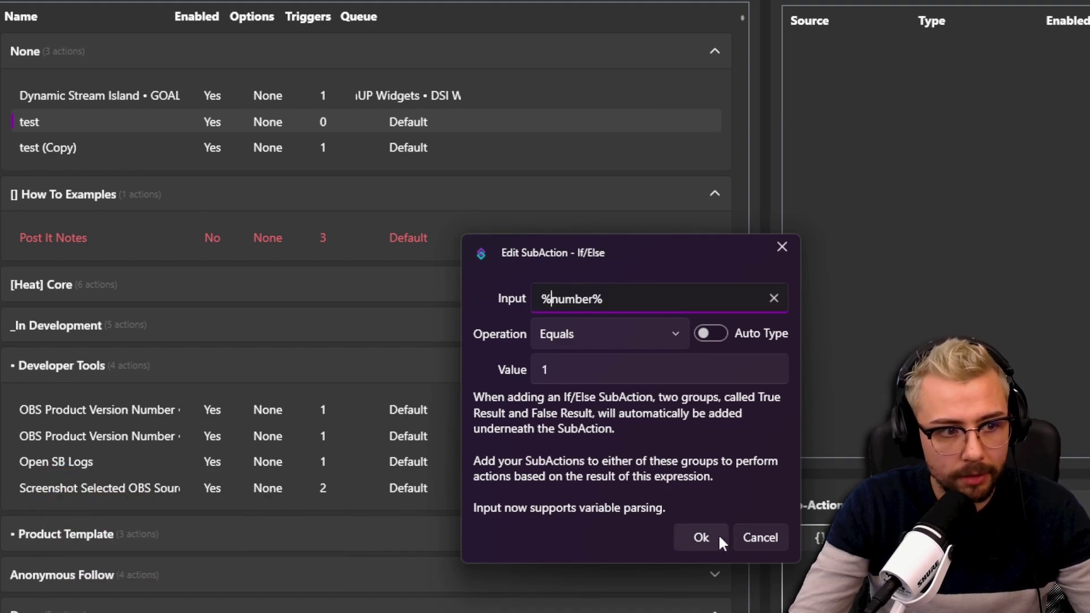
left_click(692, 539)
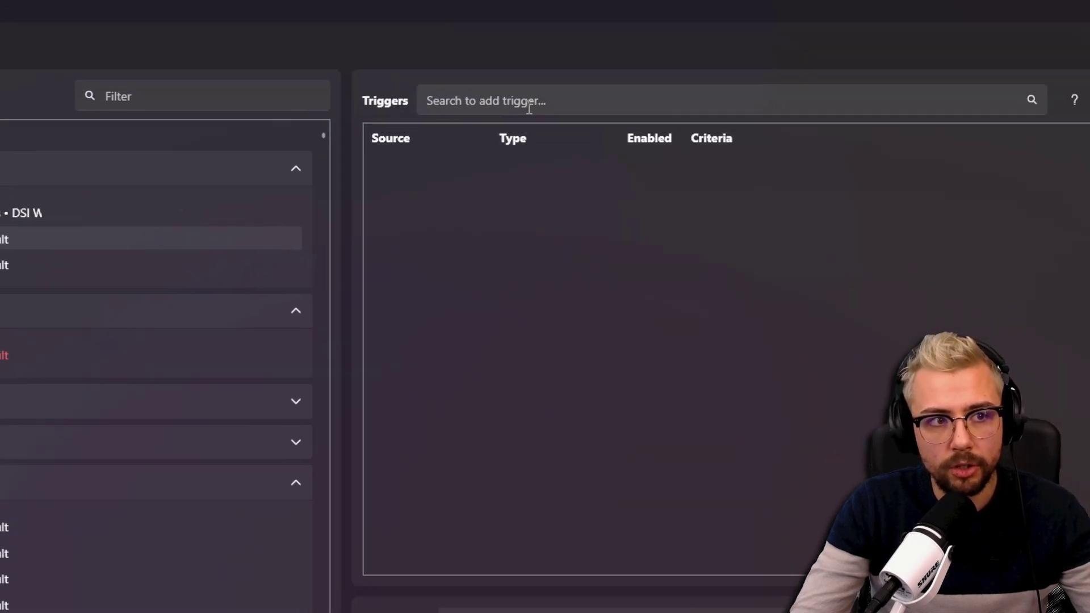
Add a Core Test trigger with the argument "number" set to 1, and run the trigger
left_click(528, 106)
type("test")
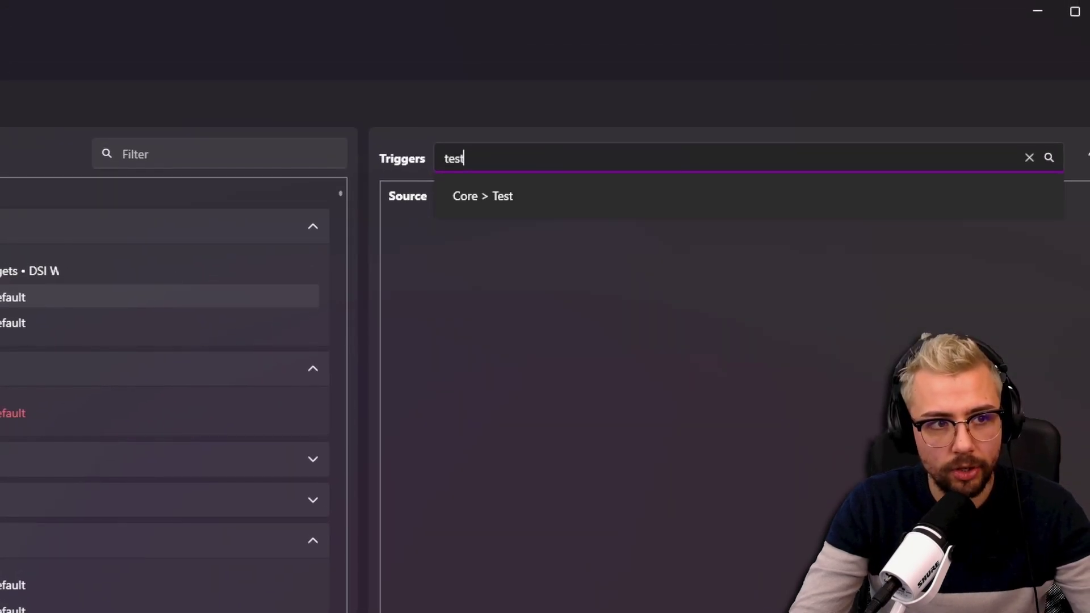
left_click(522, 144)
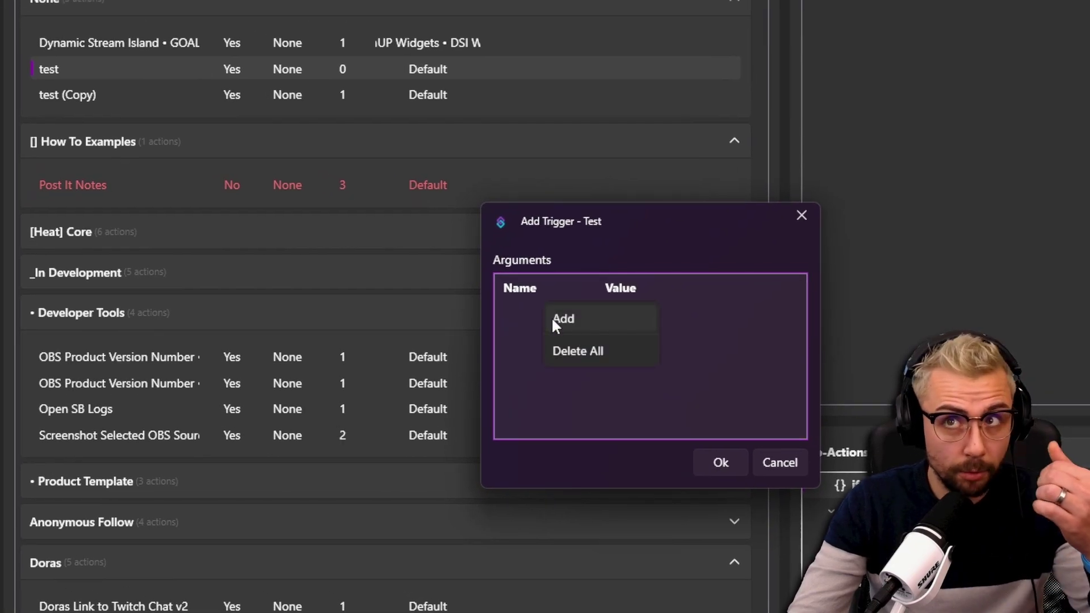
left_click(570, 316)
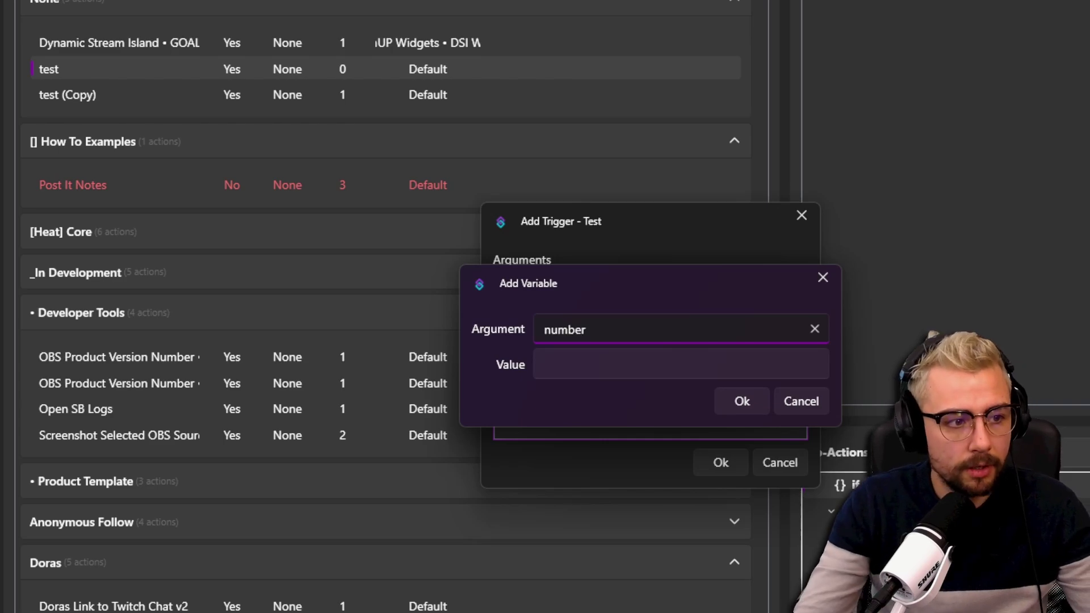
key("Tab")
left_click(742, 401)
left_click(720, 461)
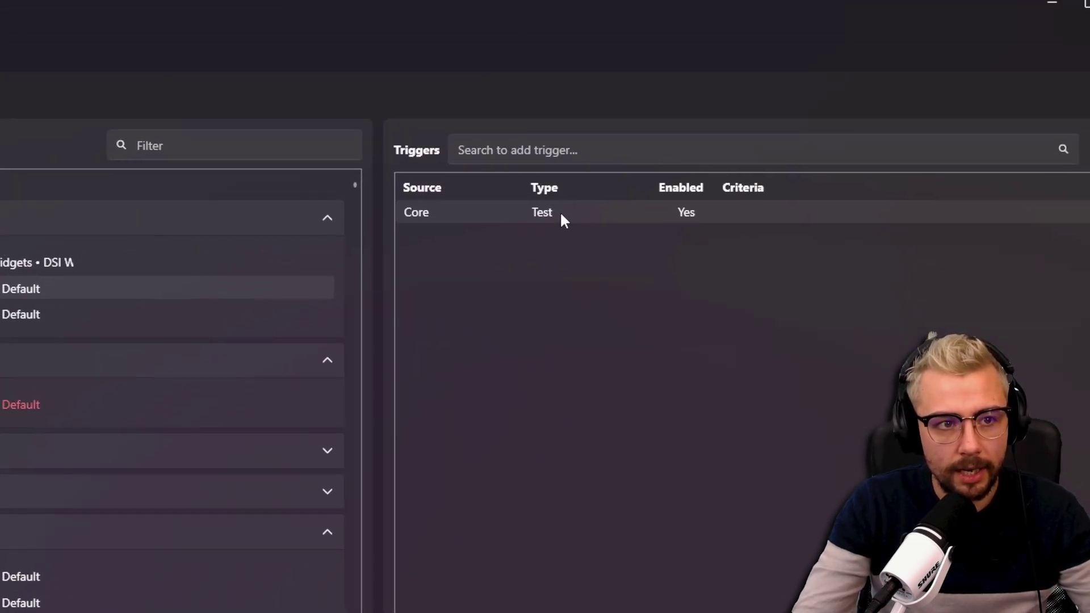
right_click(552, 212)
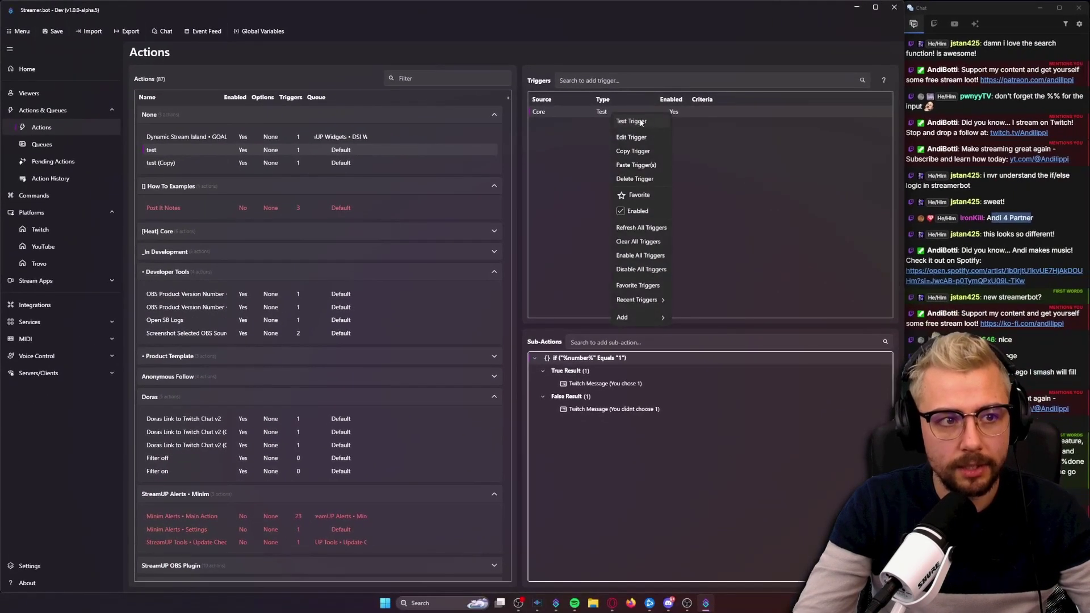
left_click(617, 226)
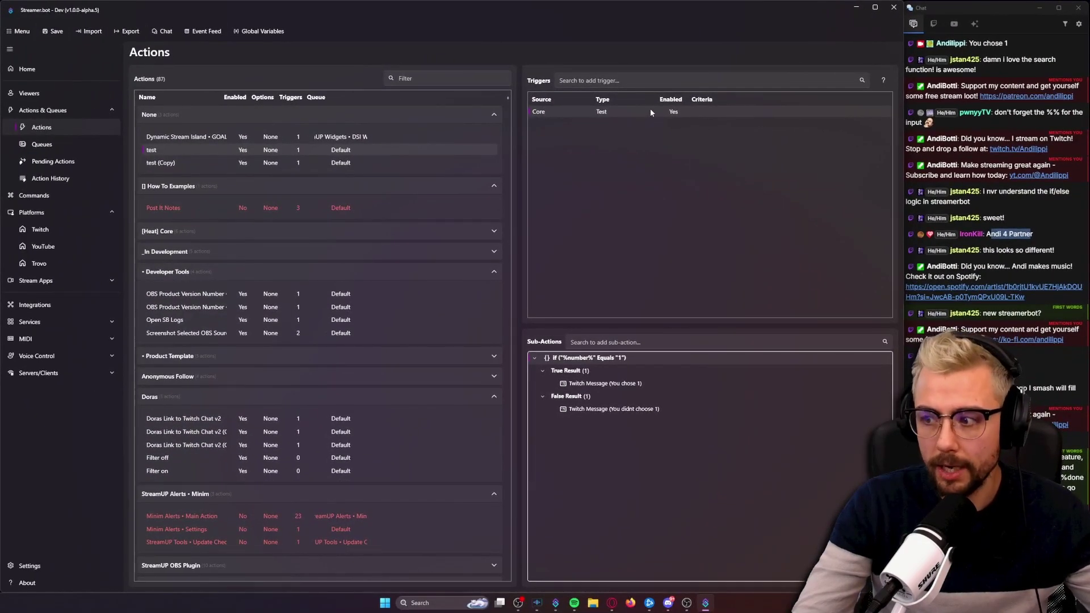
Set the Test trigger's "number" argument to 69 and run the trigger again
double_click(617, 112)
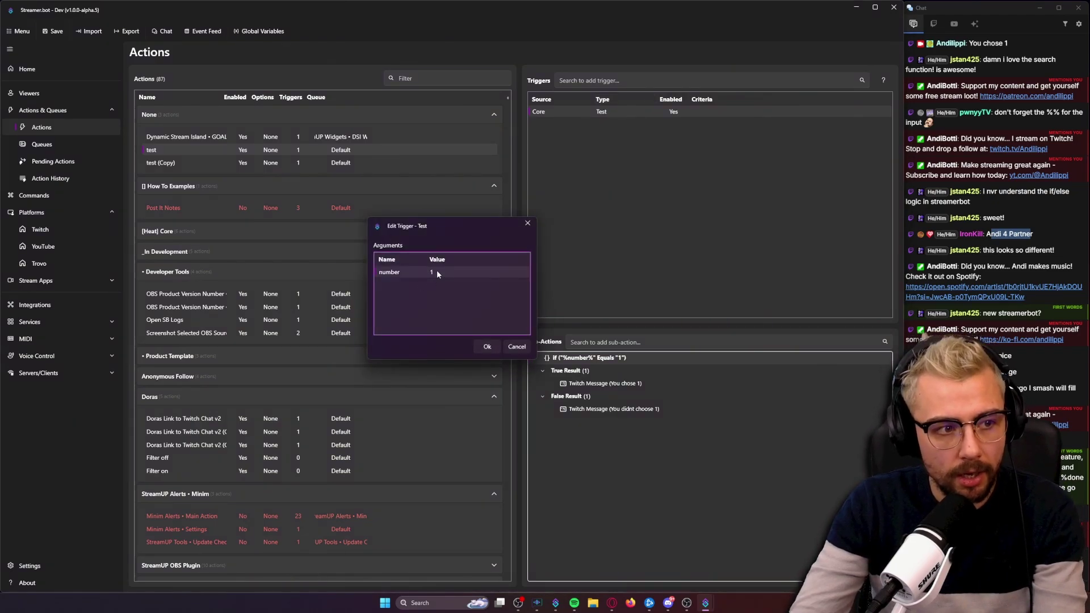
left_click(441, 295)
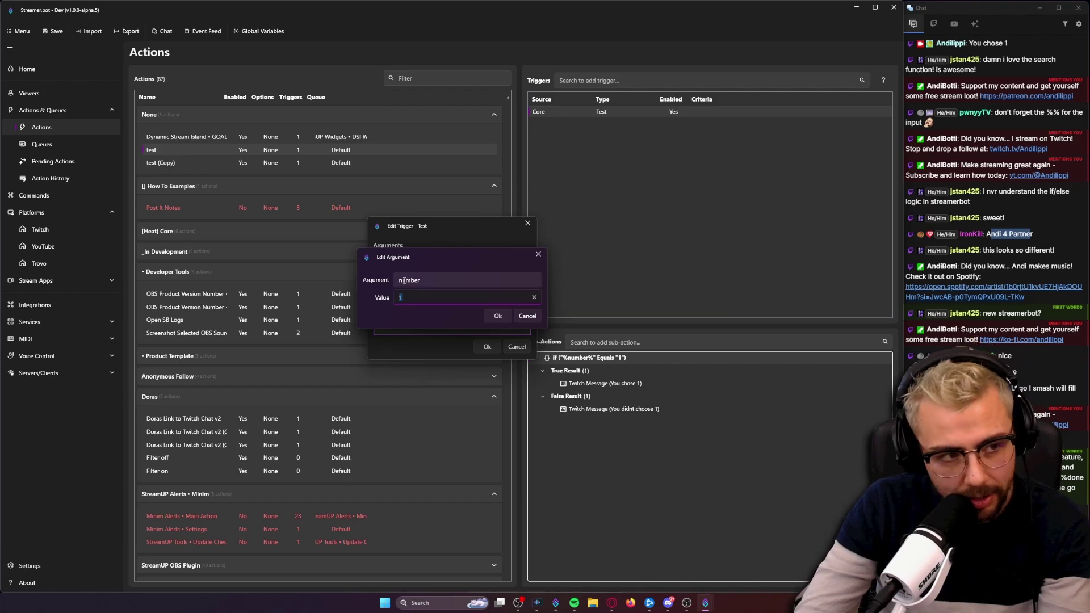
type("69")
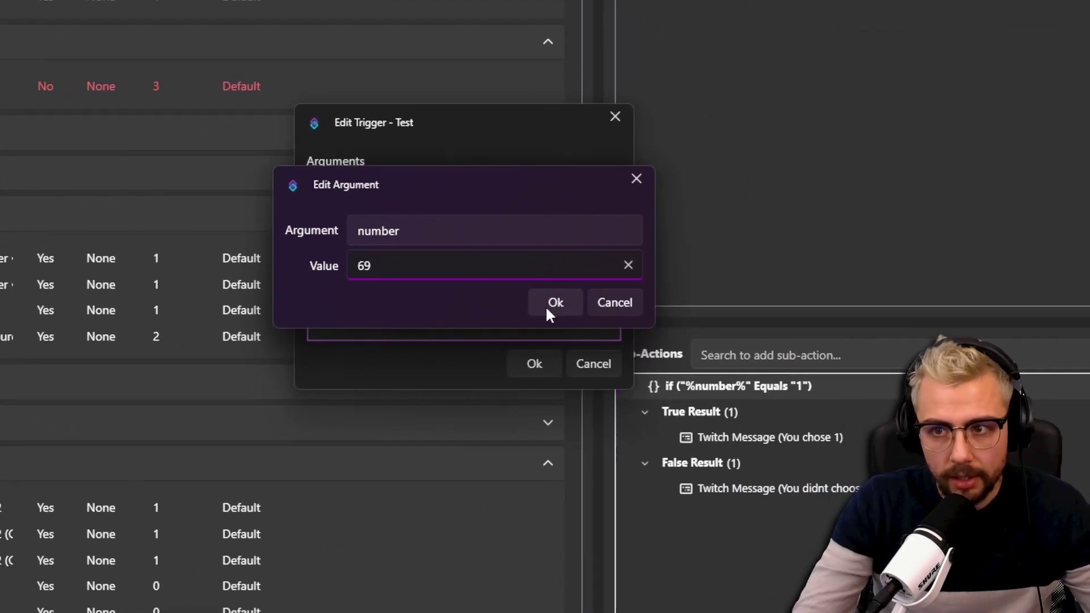
left_click(498, 316)
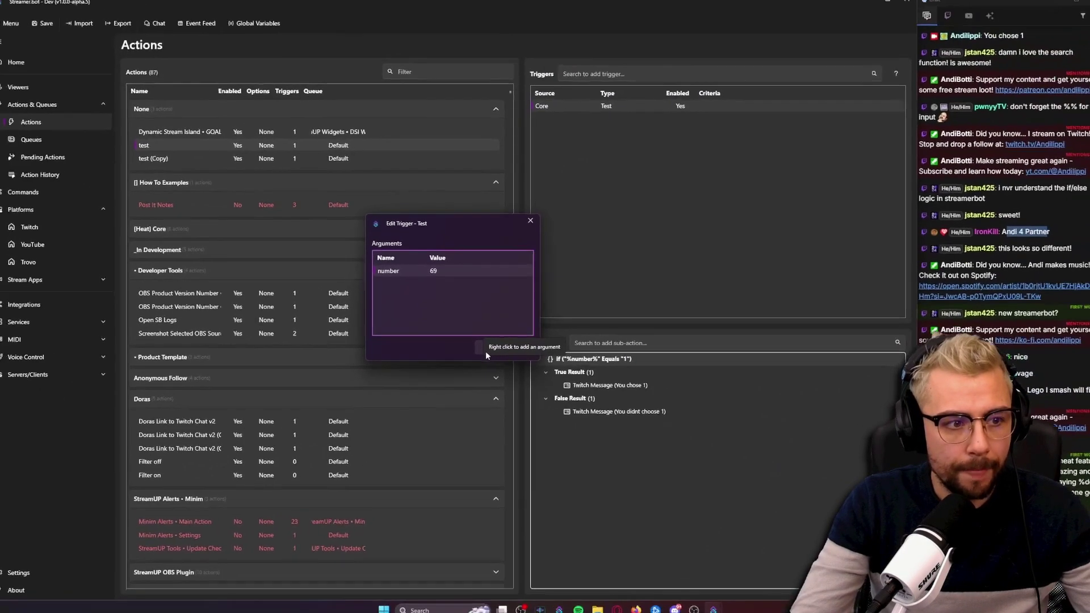
left_click(534, 363)
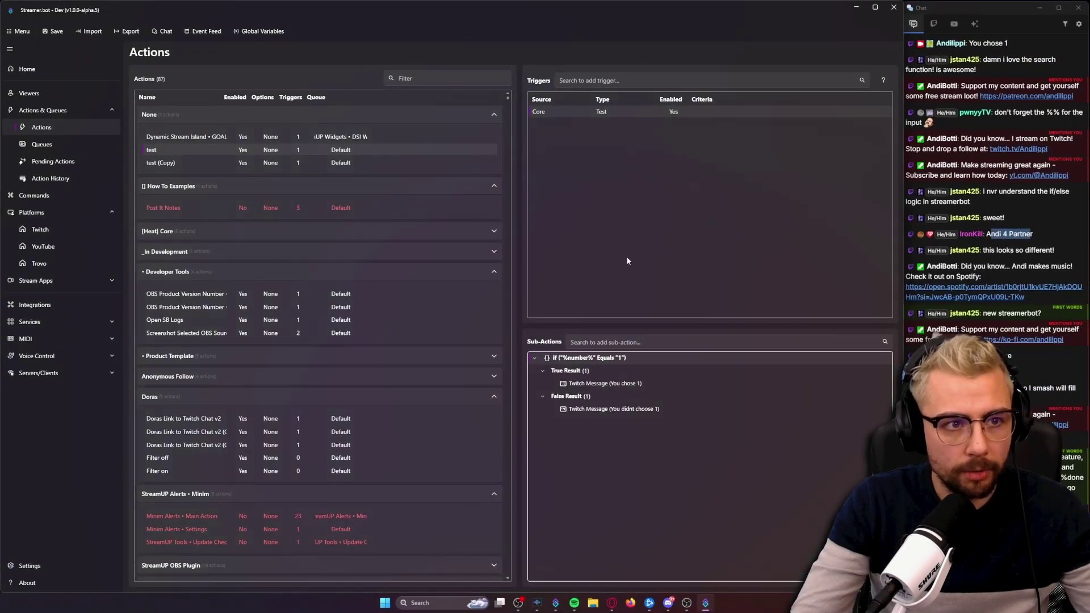
right_click(636, 108)
left_click(659, 120)
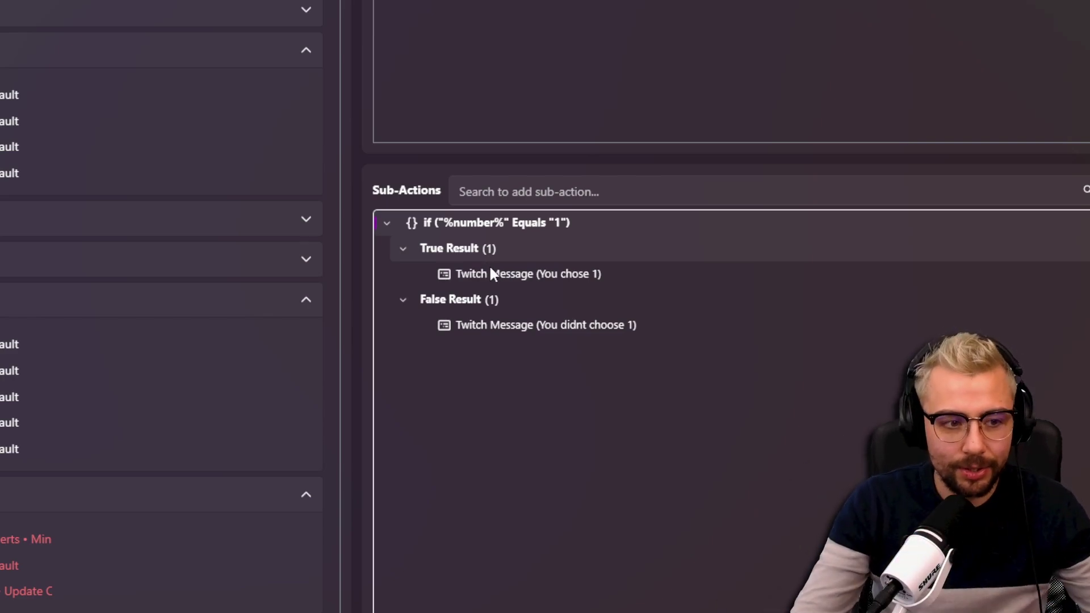
Add a Core Logic If/Else sub-action with input "test", Equals and value 1, and nest it under the %number% check's True Result
left_click(590, 192)
type("if")
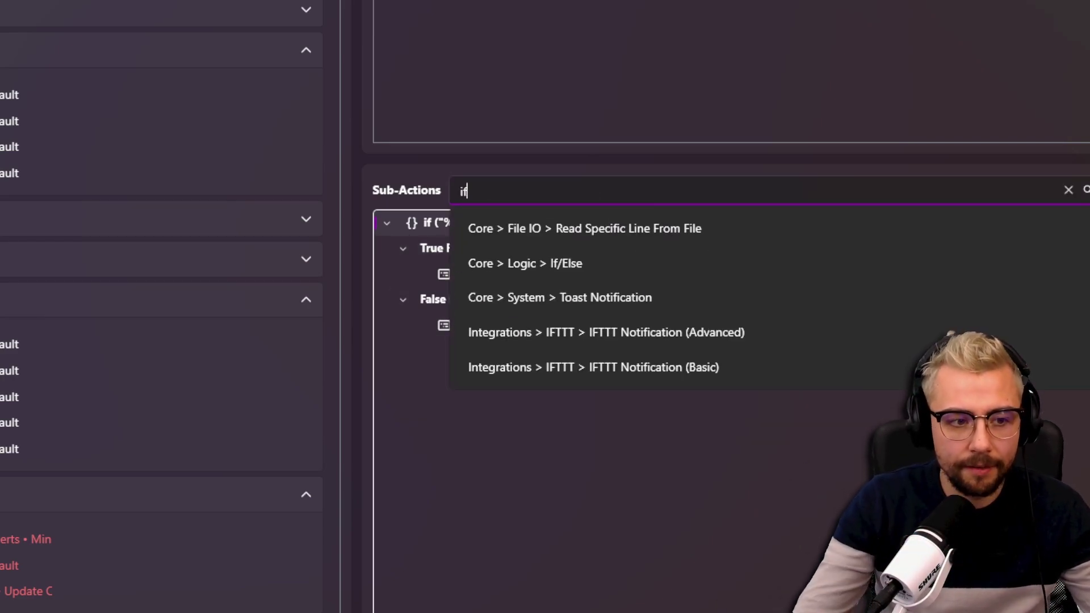
left_click(615, 263)
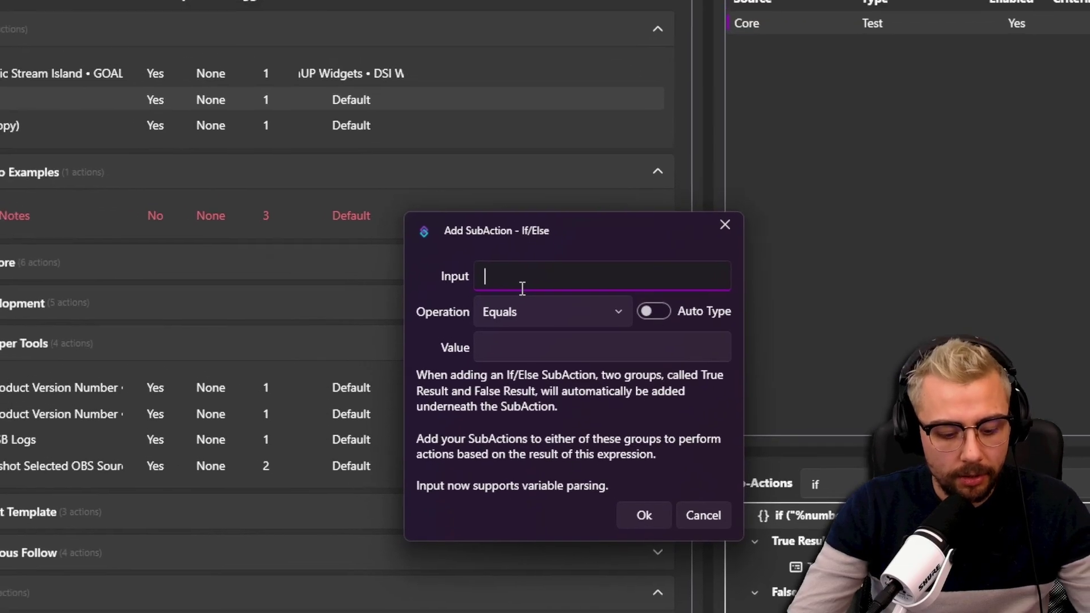
type("test")
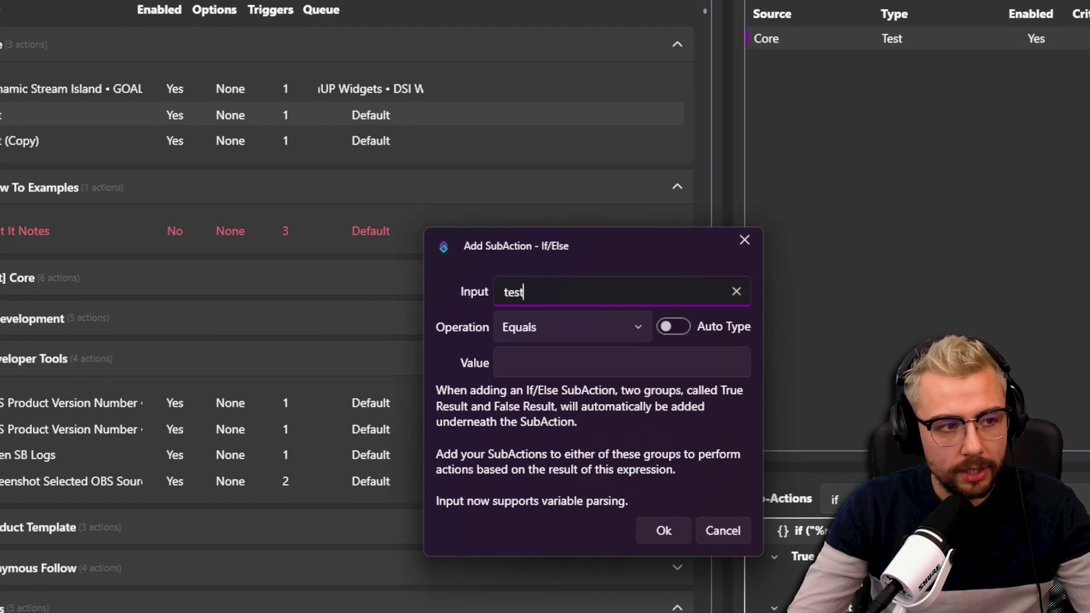
left_click(174, 57)
type("1")
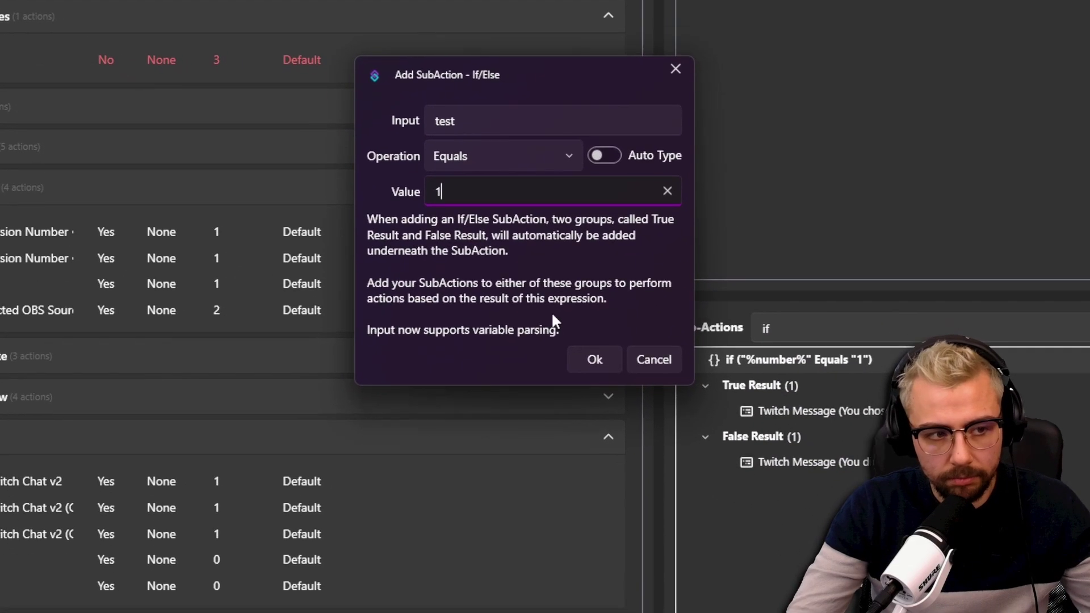
left_click(587, 377)
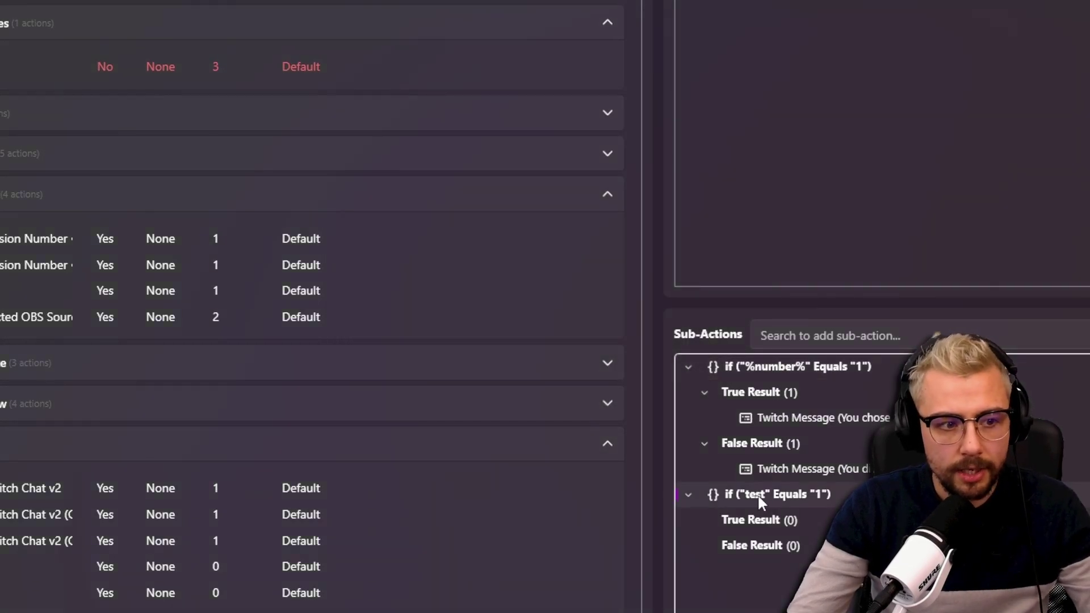
left_click_drag(782, 423, 777, 411)
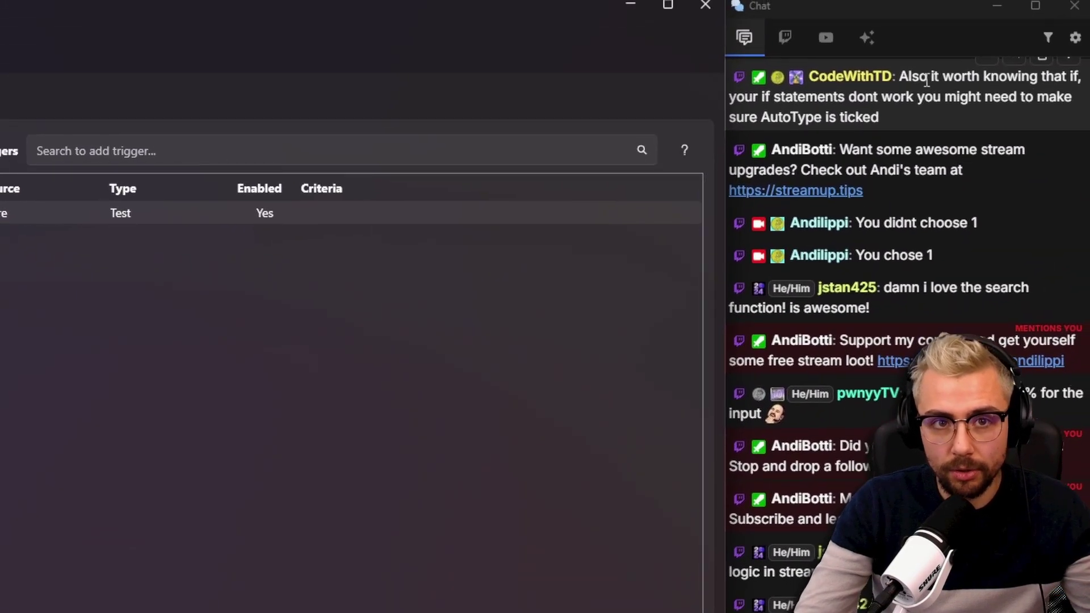
Highlight the chat message about making sure AutoType is ticked when if statements do not work
left_click_drag(969, 84, 803, 154)
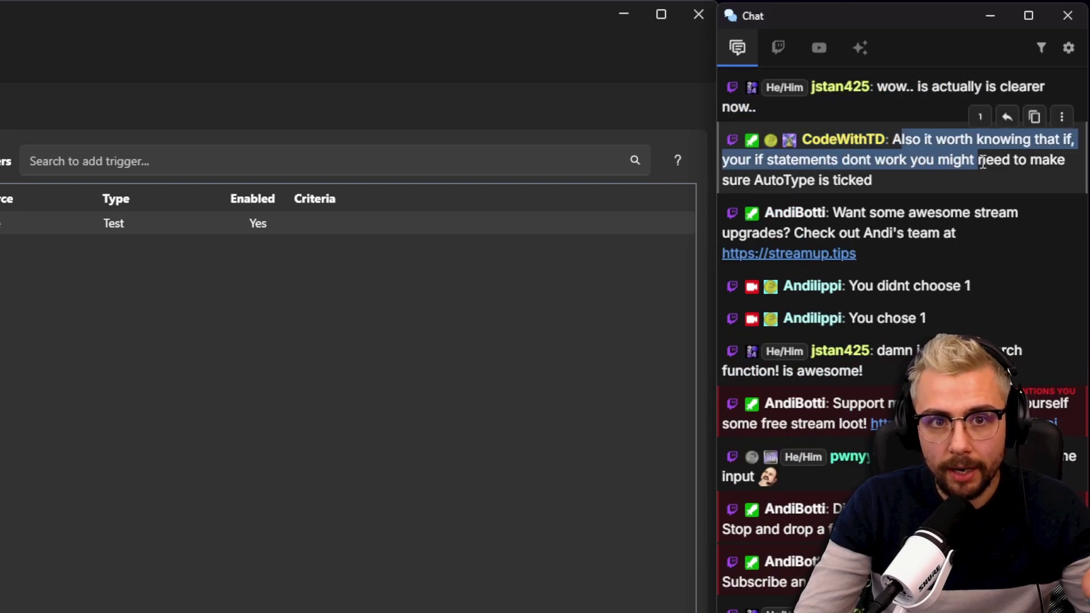
left_click_drag(888, 164, 806, 178)
left_click(846, 182)
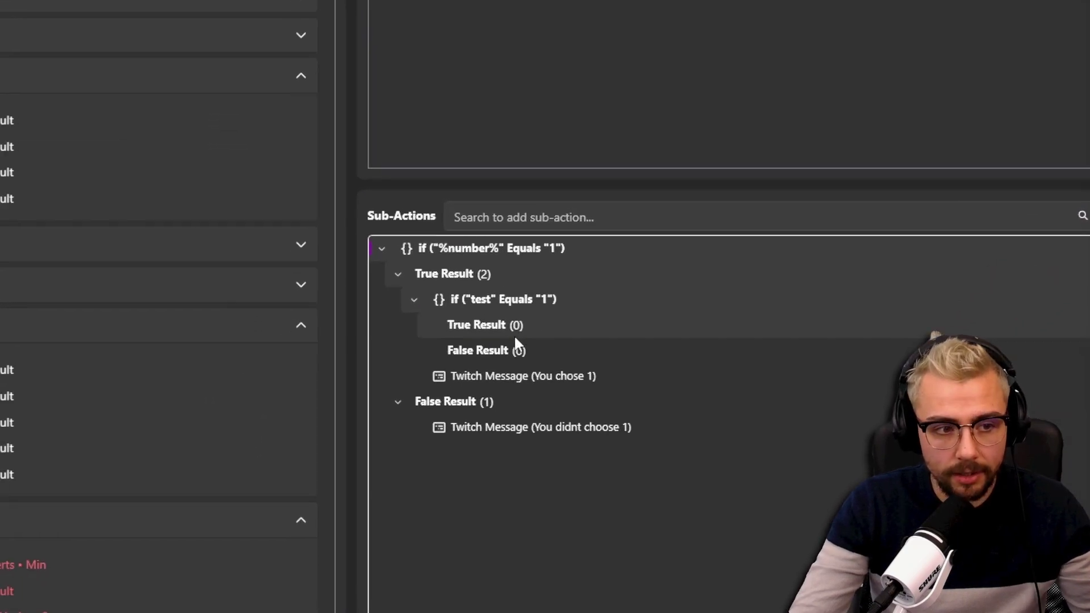
Try enabling Auto Type in the %number% If/Else sub-action
double_click(536, 328)
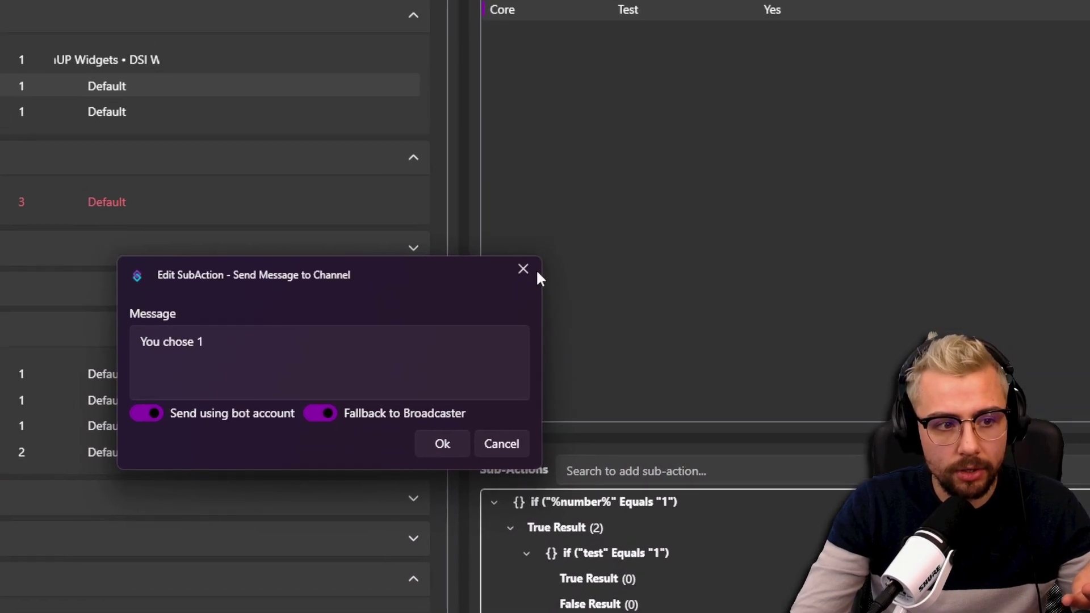
left_click(522, 259)
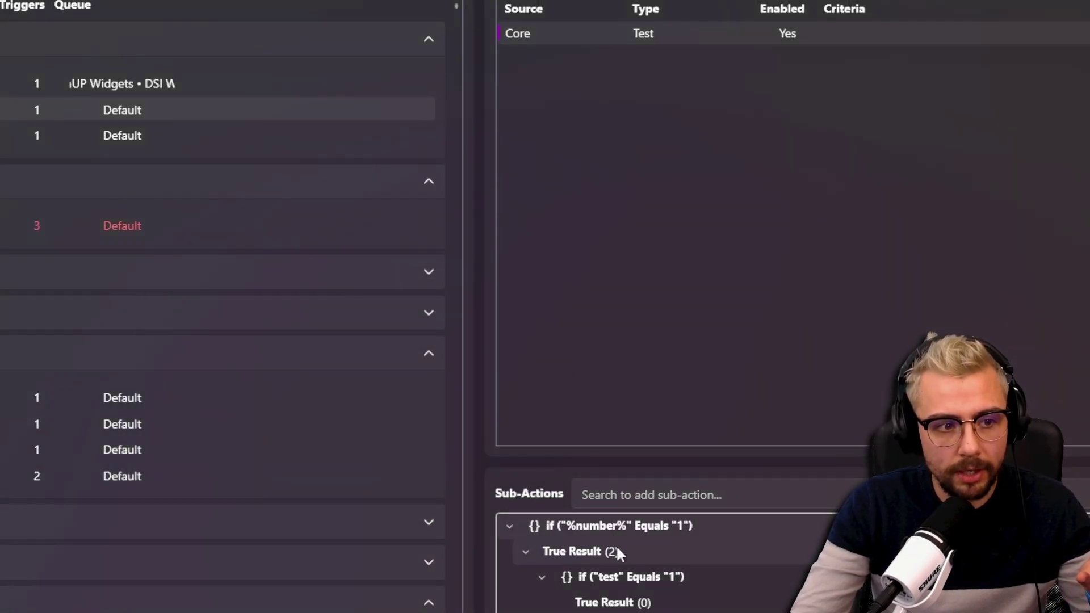
double_click(585, 522)
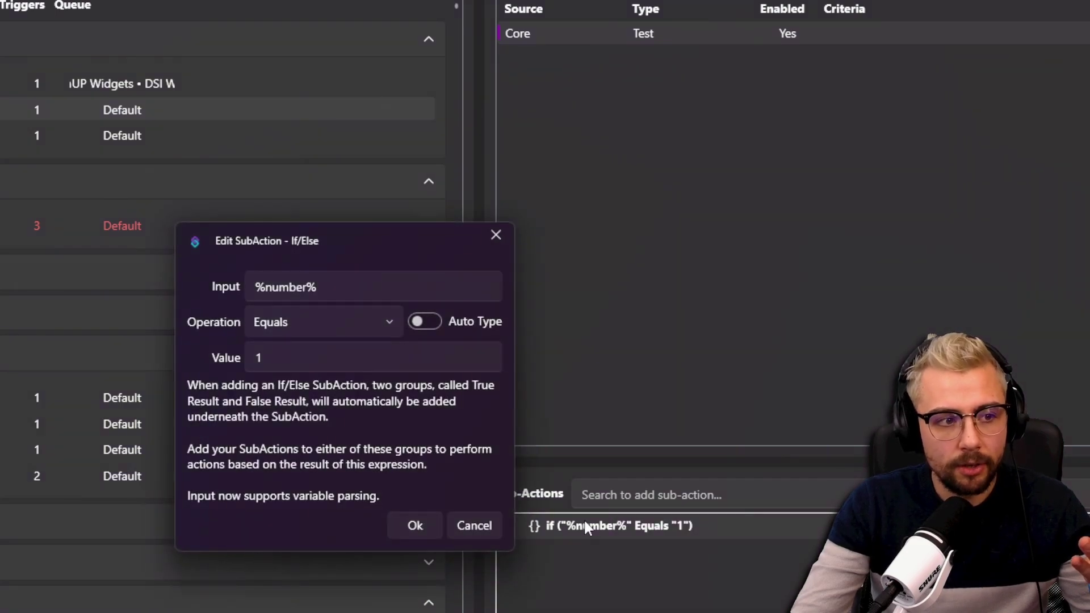
left_click(426, 323)
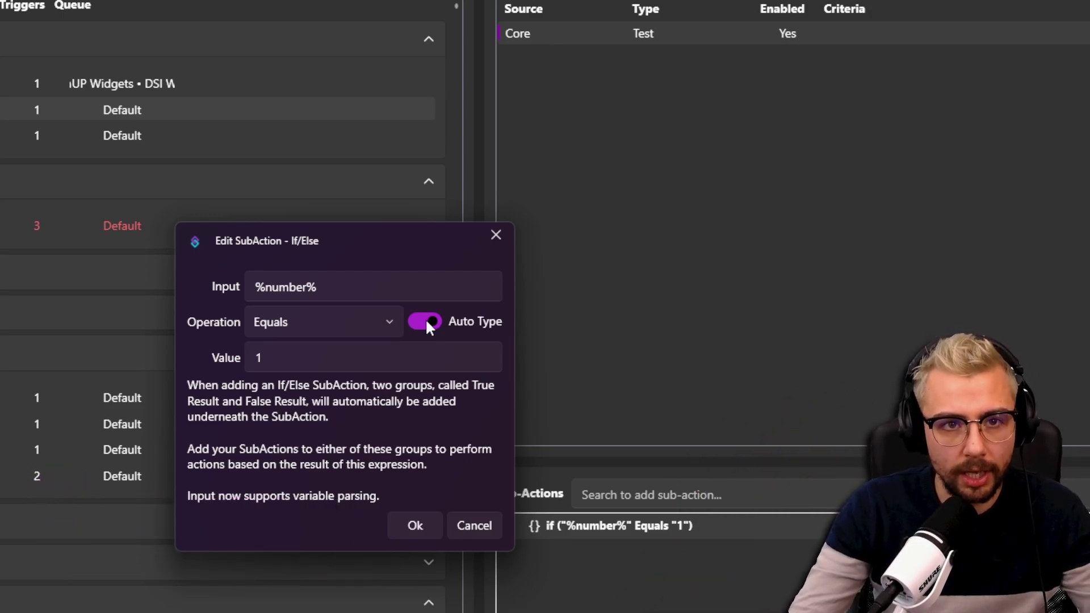
left_click(398, 524)
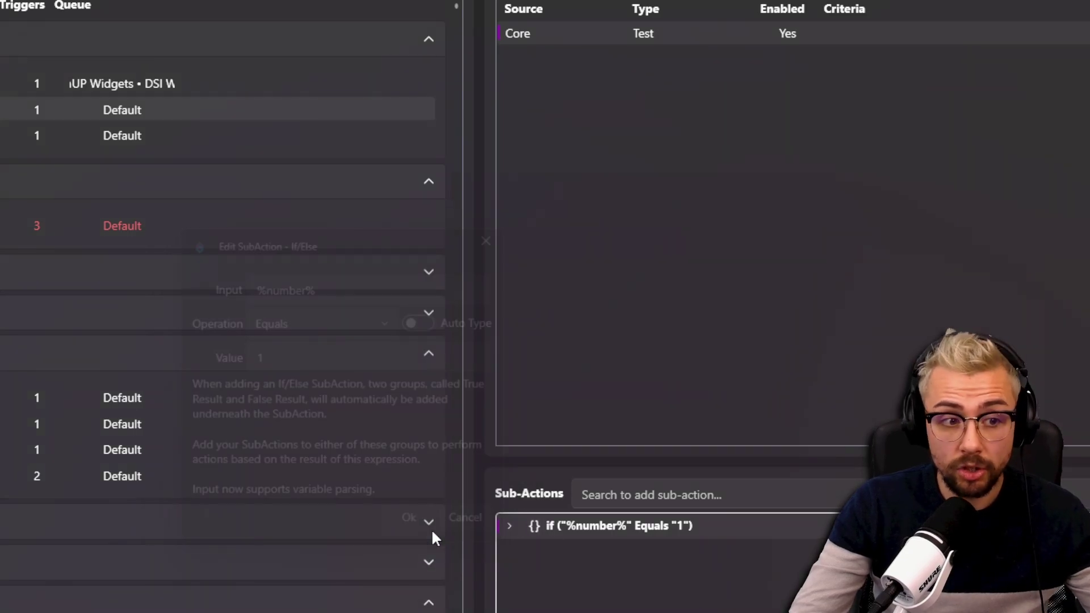